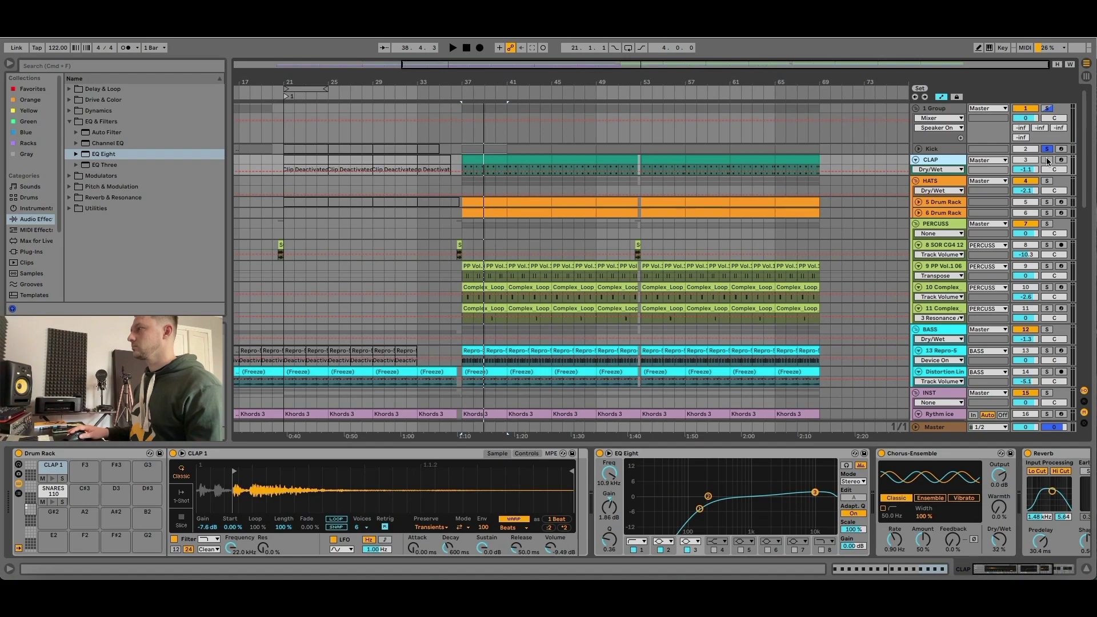
Play the soloed CLAP track from bar 37 and look over its device chain.
key(space)
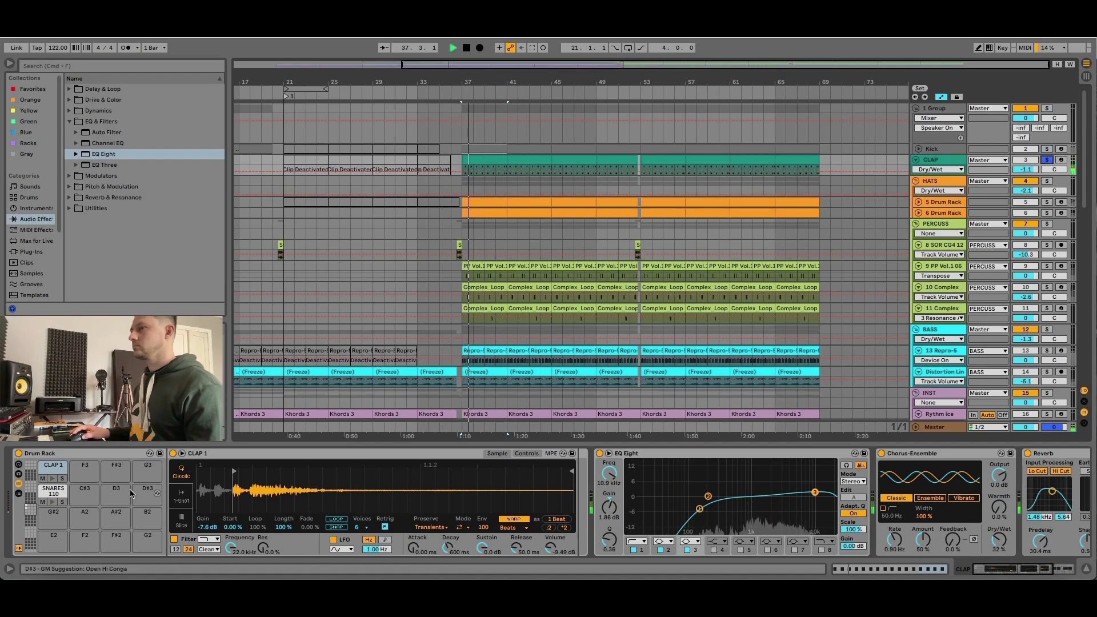
mouse_move(1009, 566)
mouse_down()
mouse_move(1030, 567)
mouse_move(1005, 566)
mouse_up()
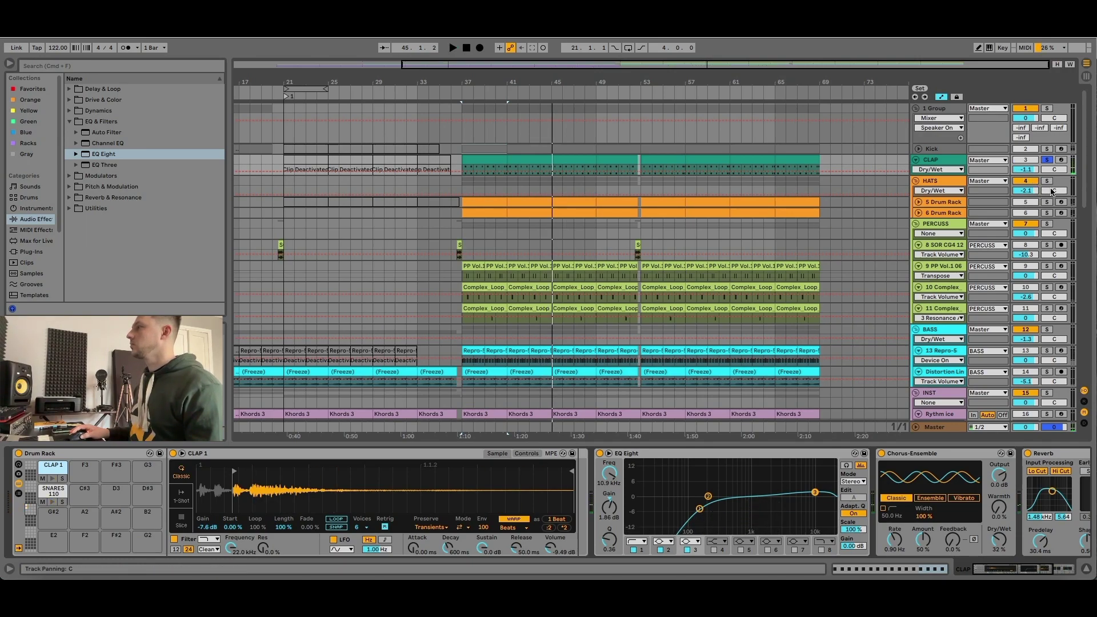
key(space)
Solo the HATS group, expand its two Drum Rack tracks during playback and display the group's effects.
click(1046, 181)
click(927, 214)
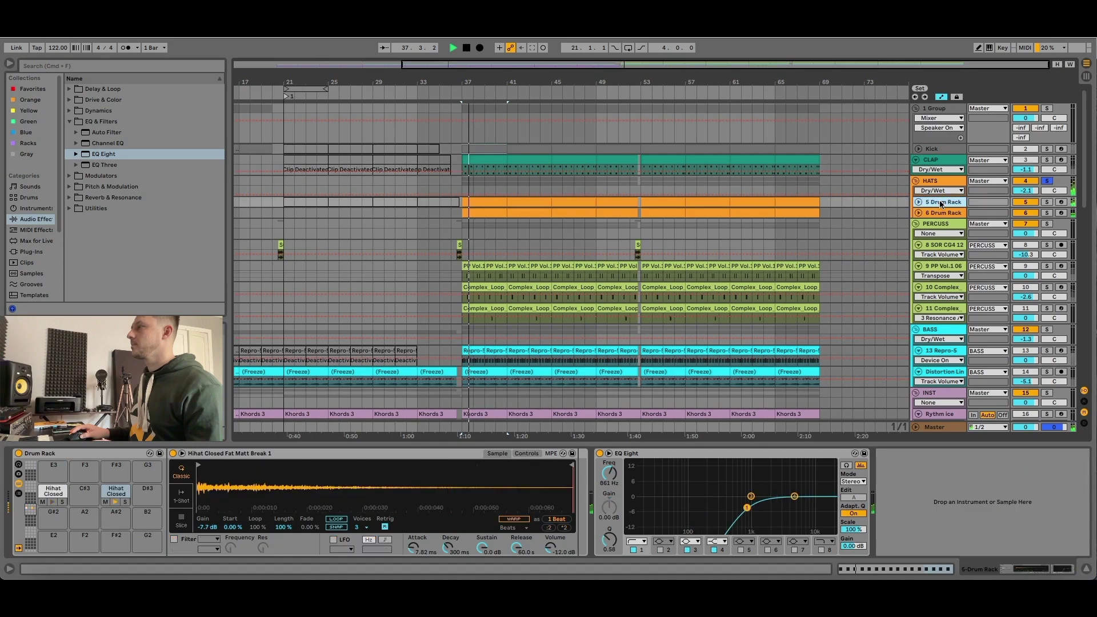
click(918, 213)
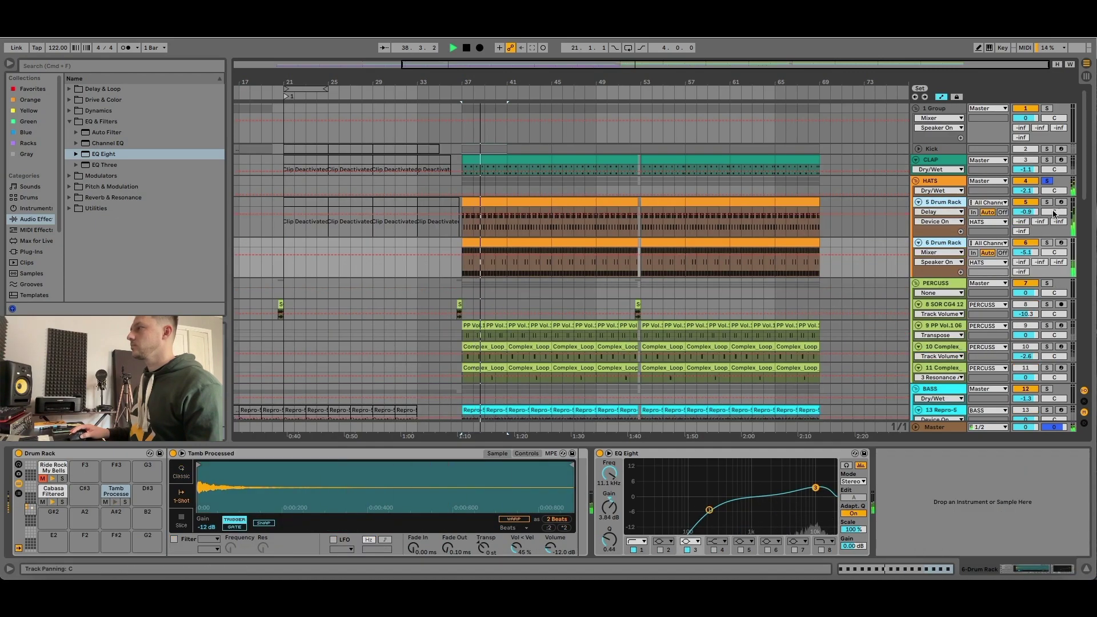
click(945, 181)
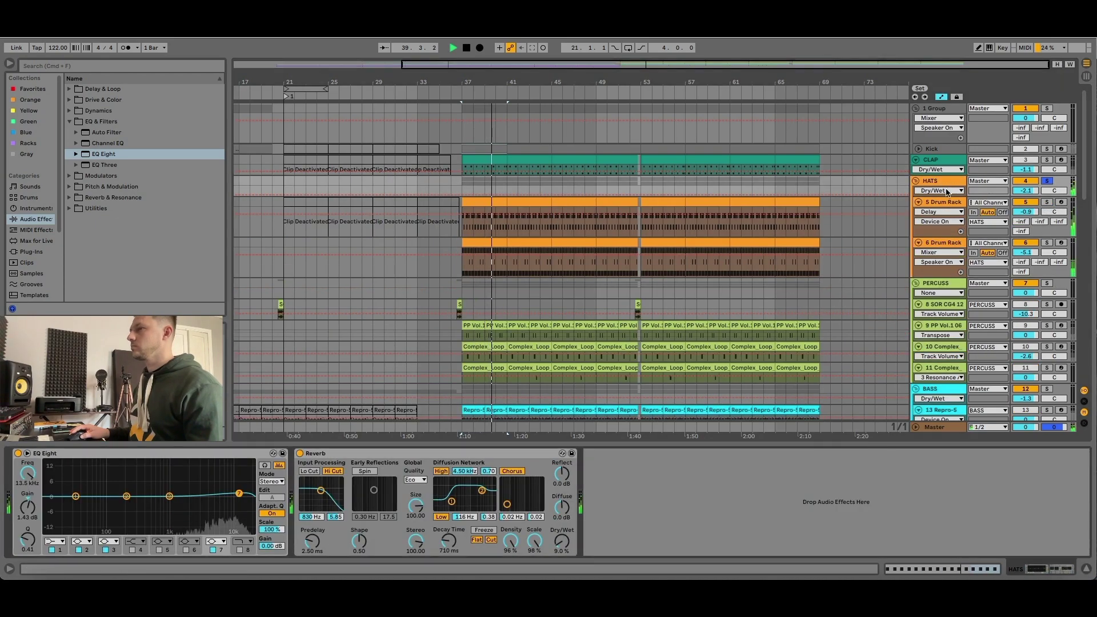
Solo the 5 Drum Rack track and play its clip from bar 37.
click(1049, 204)
key(space)
click(497, 205)
key(space)
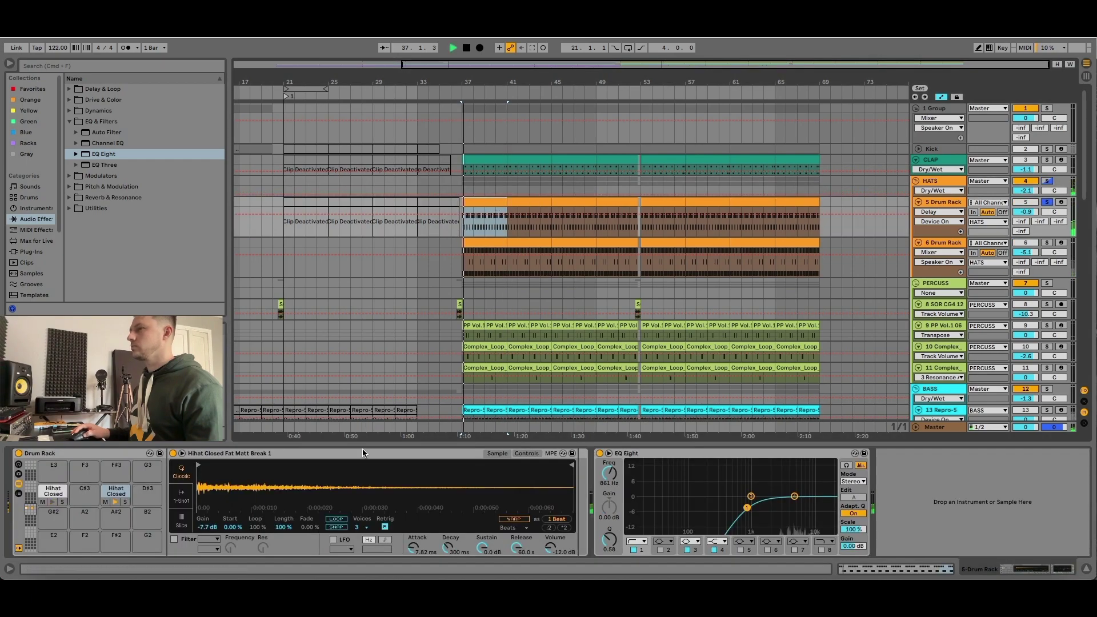
Audition the Hihat Closed 505 pad in solo, comparing its sound with the Delay off and on.
click(50, 490)
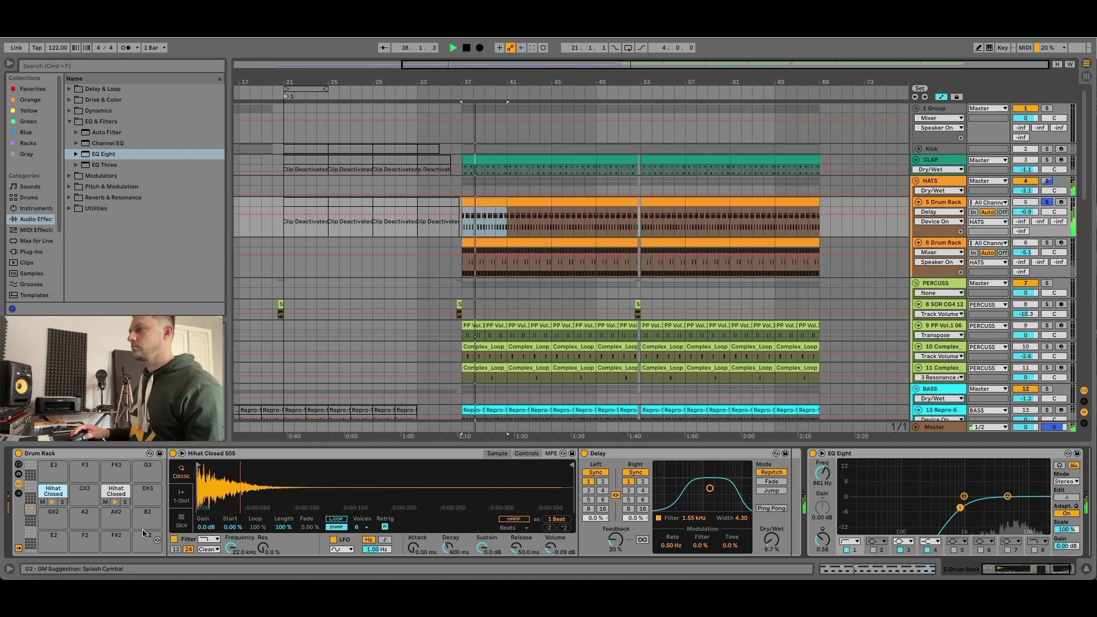
click(63, 502)
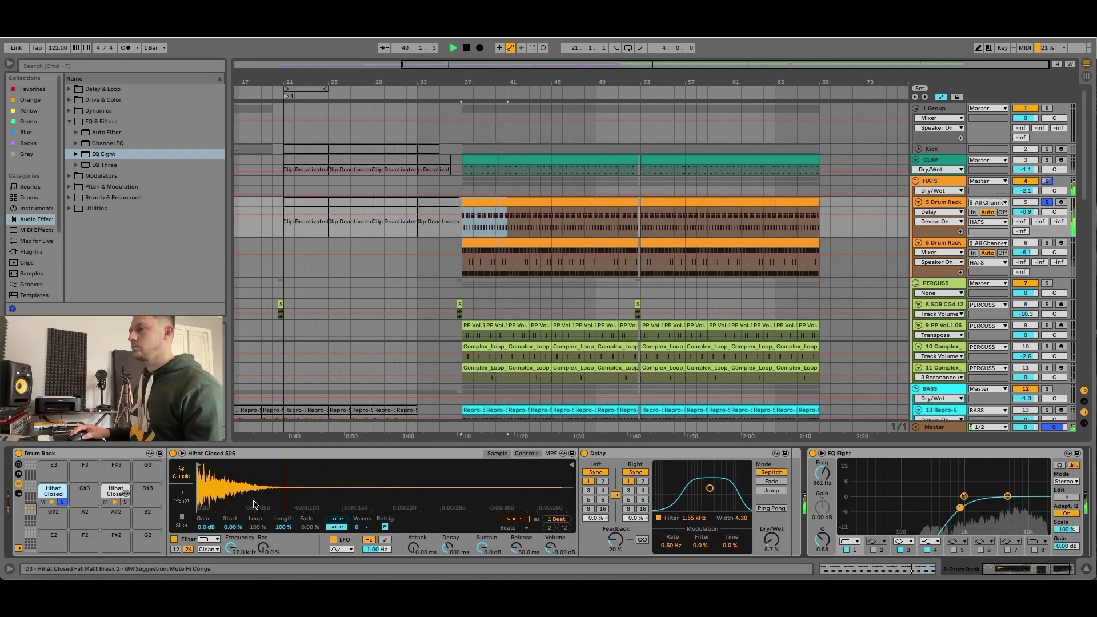
click(584, 454)
click(584, 453)
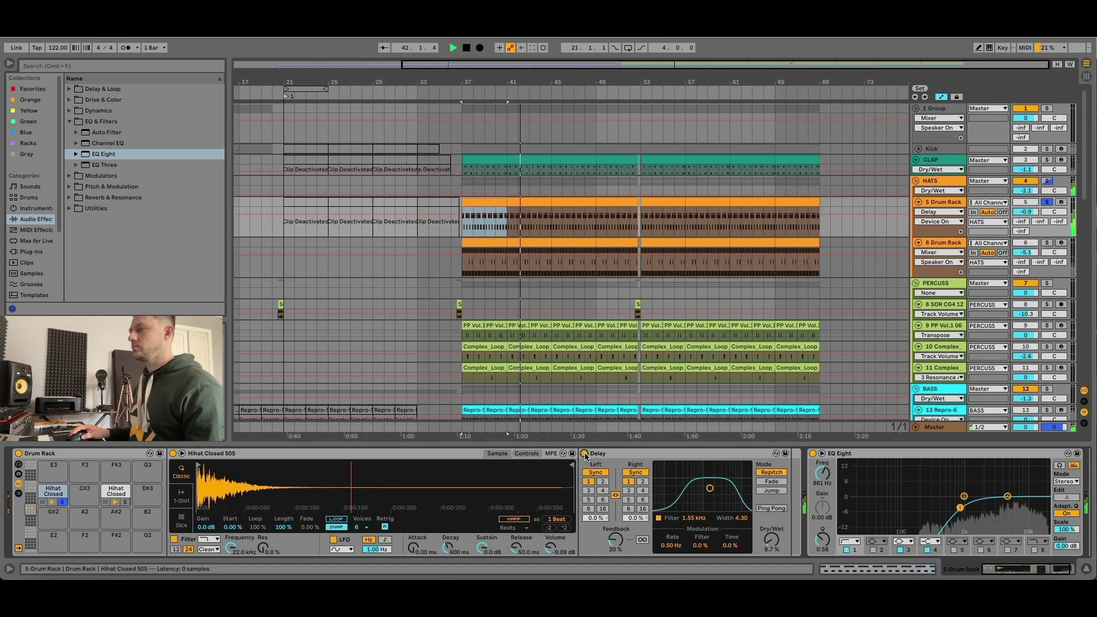
key(space)
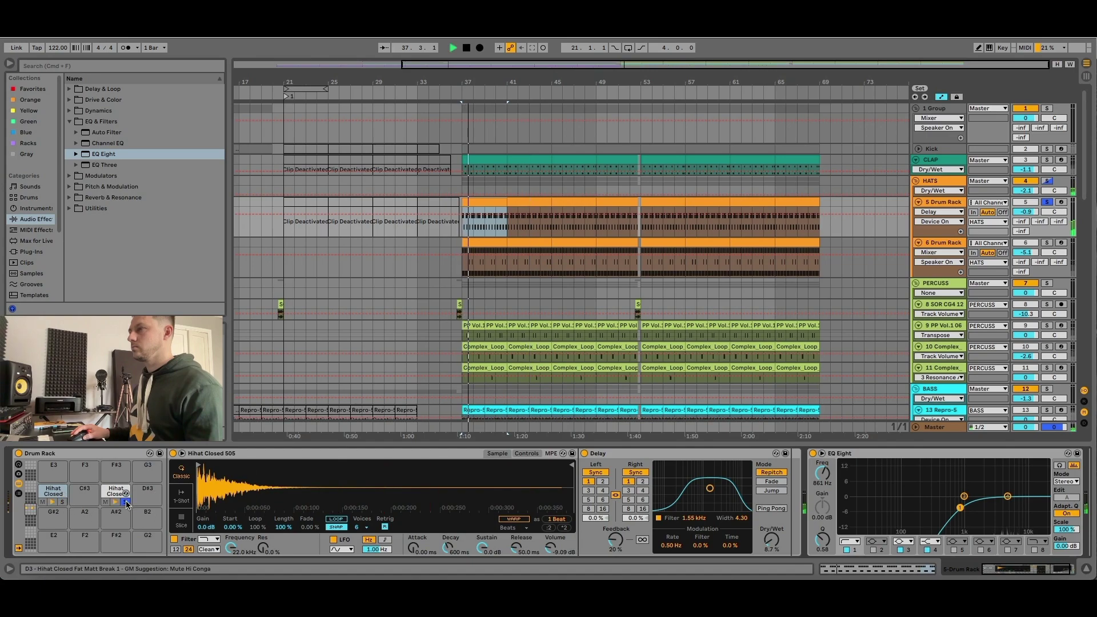
Solo the 6 Drum Rack track and listen to it from bar 37.
click(1046, 242)
key(space)
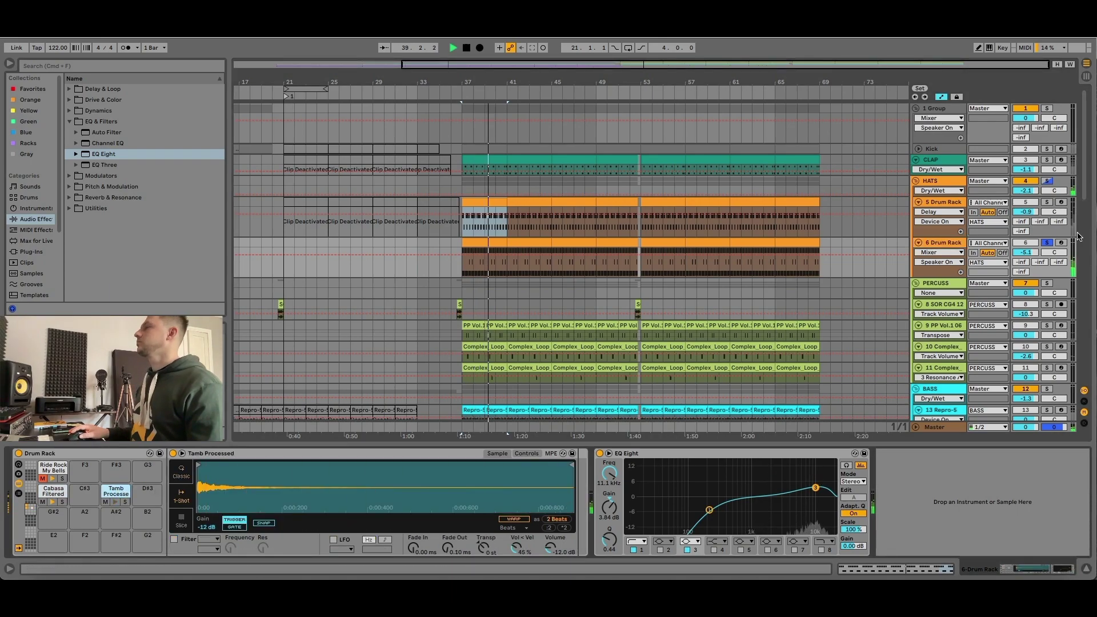
key(space)
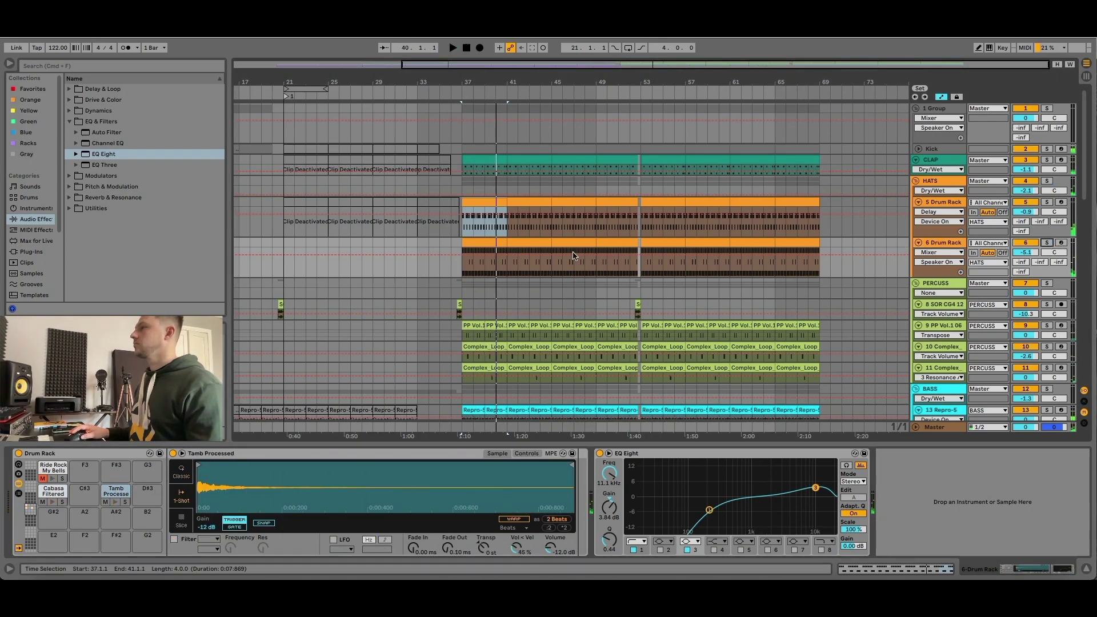
Solo the PERCUSS group and play it from bar 37.
scroll(565, 268, down, 2)
scroll(552, 289, down, 3)
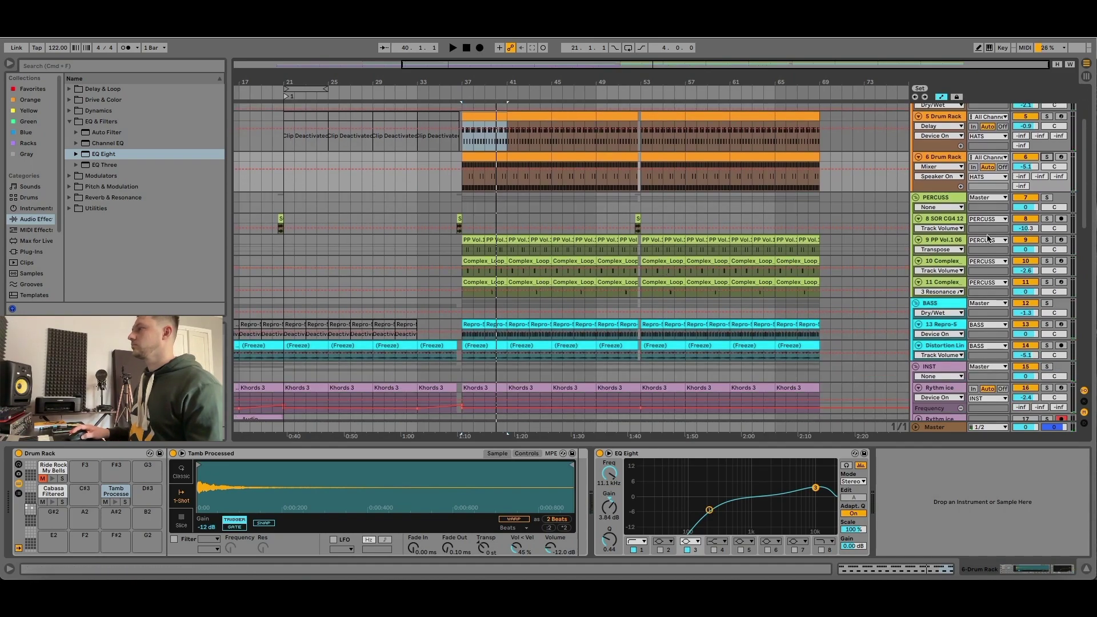
key(space)
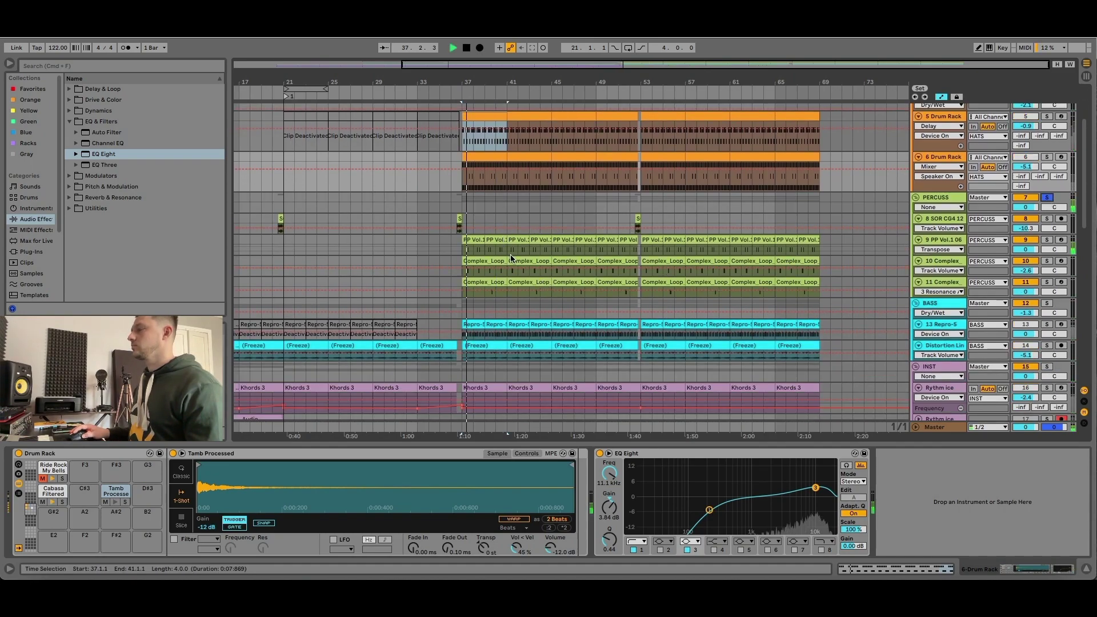
Rename the PP Vol.1 track in the PERCUSS group to "Rimm Shot".
click(949, 240)
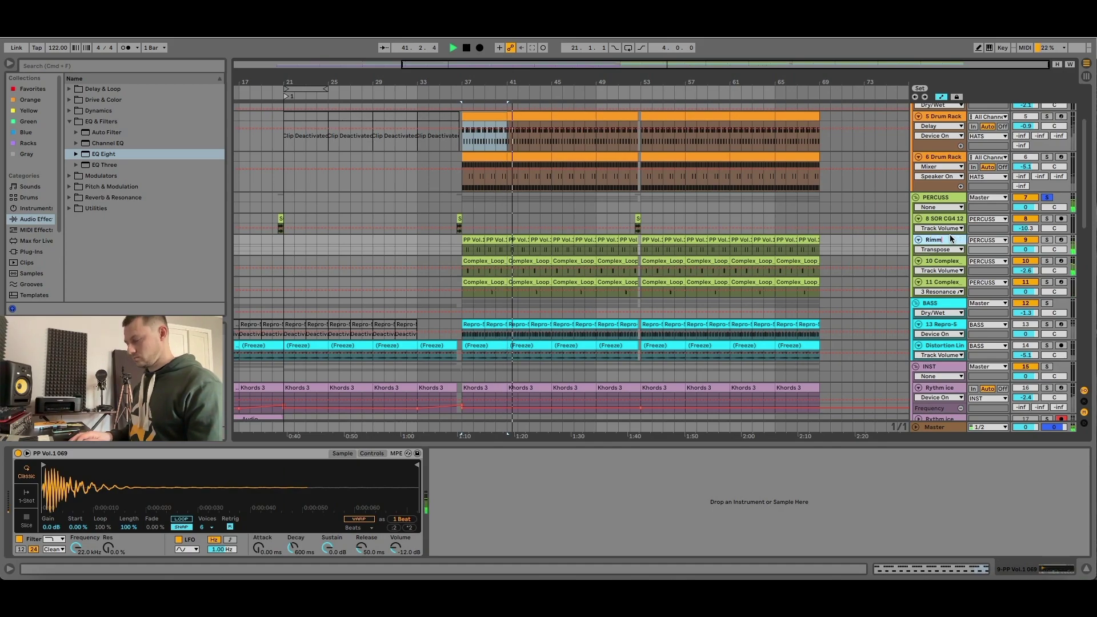
text(Rimm Shot)
key(Return)
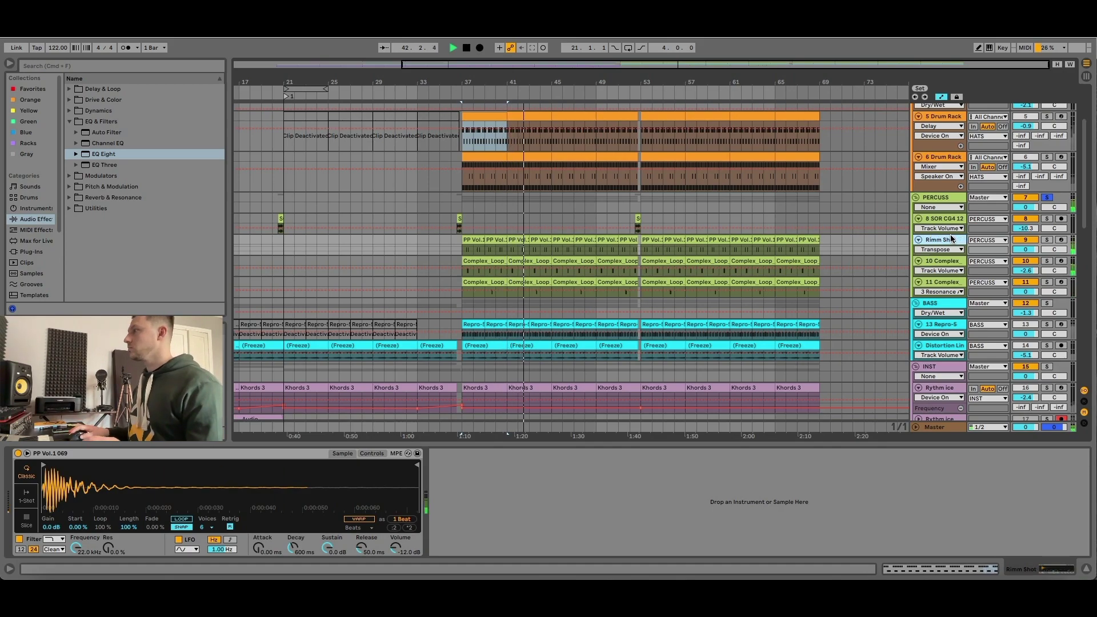
Audition the Rimm Shot and 10 Complex tracks in solo, renaming the latter "Glitch".
click(1046, 240)
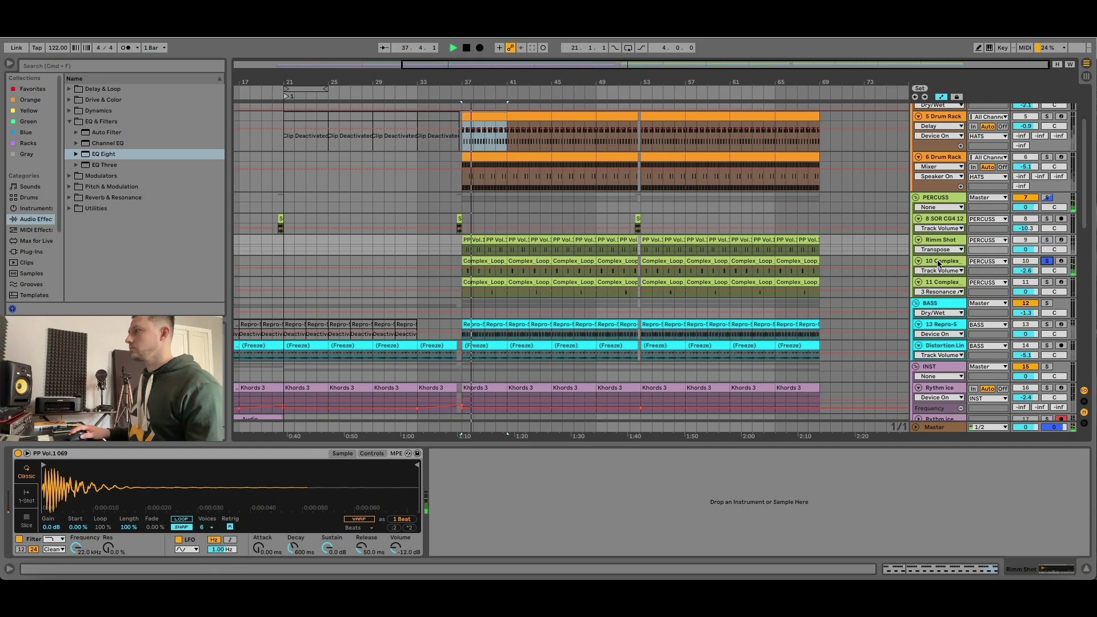
click(891, 269)
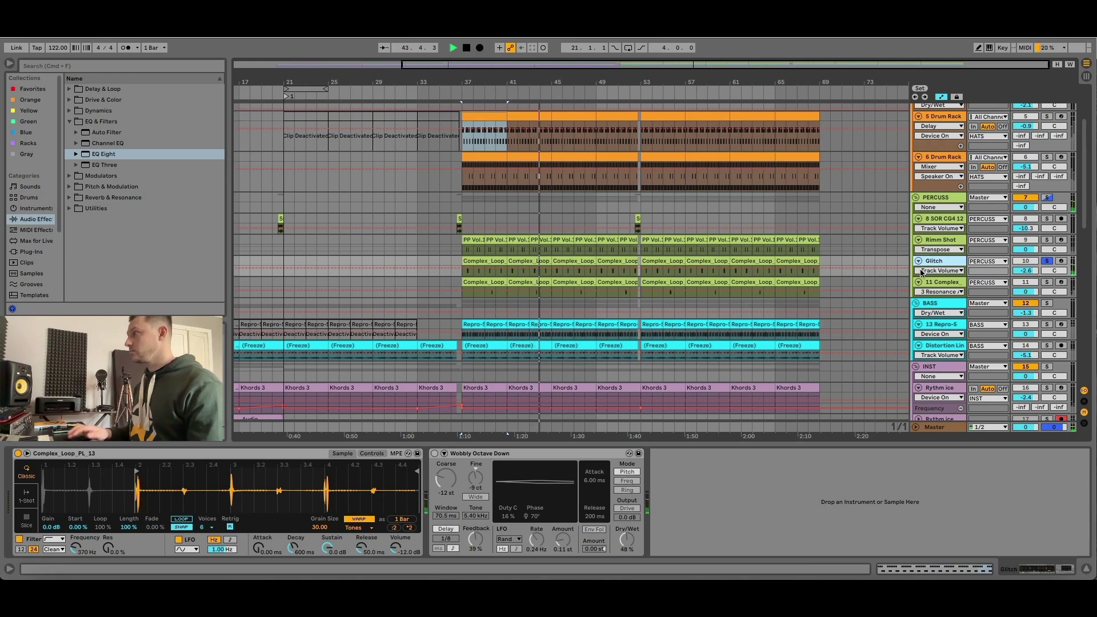
Solo the 11 Complex track, show its devices and play its loop from bar 43.
click(1052, 283)
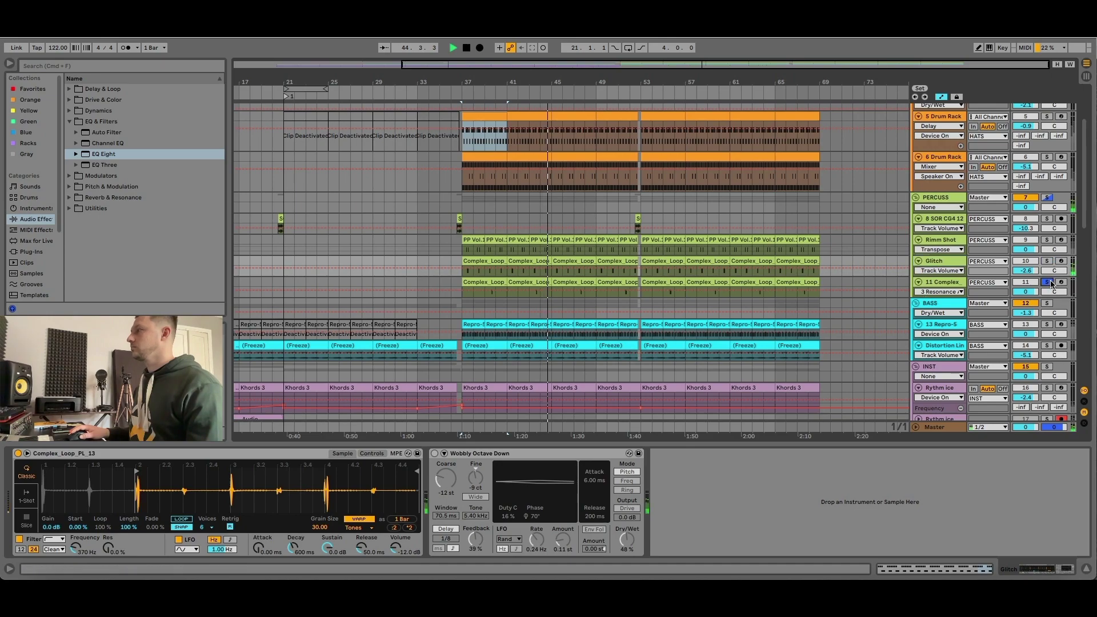
click(953, 284)
click(532, 297)
key(space)
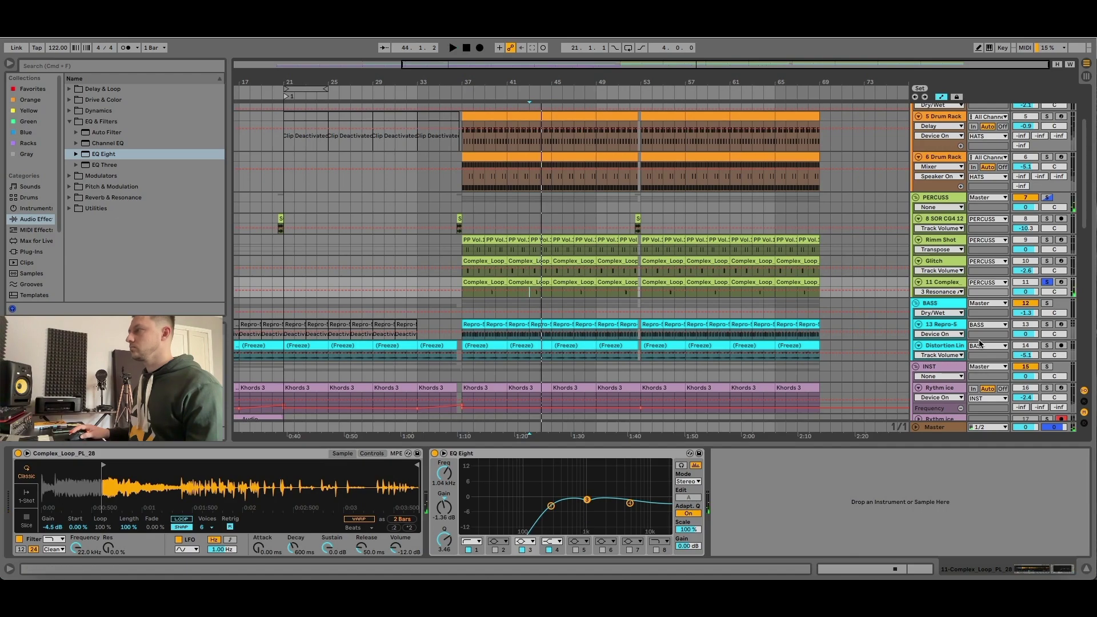
Play the whole PERCUSS group, then its SOR CG4 loop clip just before bar 37.
key(space)
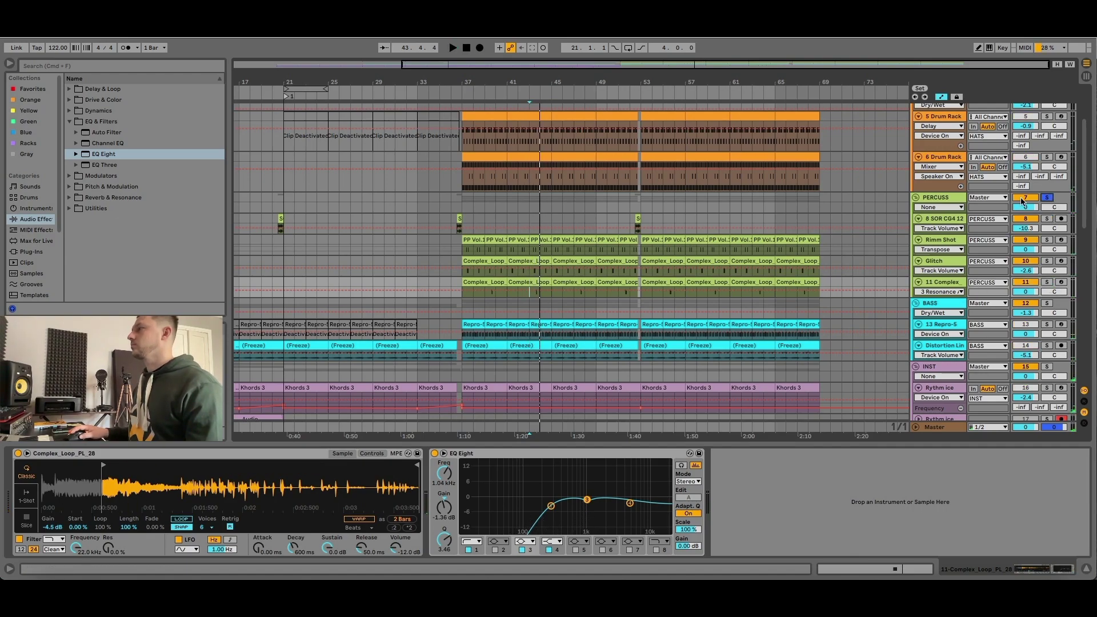
click(465, 219)
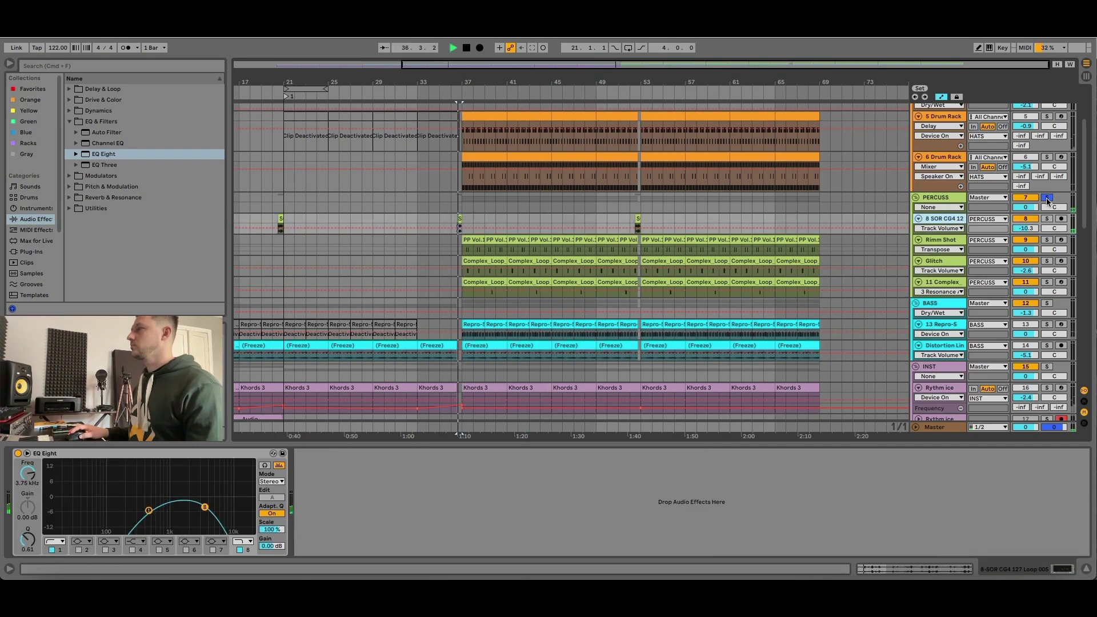
Solo the BASS group and play it from the Repro-5 clip at bar 37.
scroll(827, 286, down, 5)
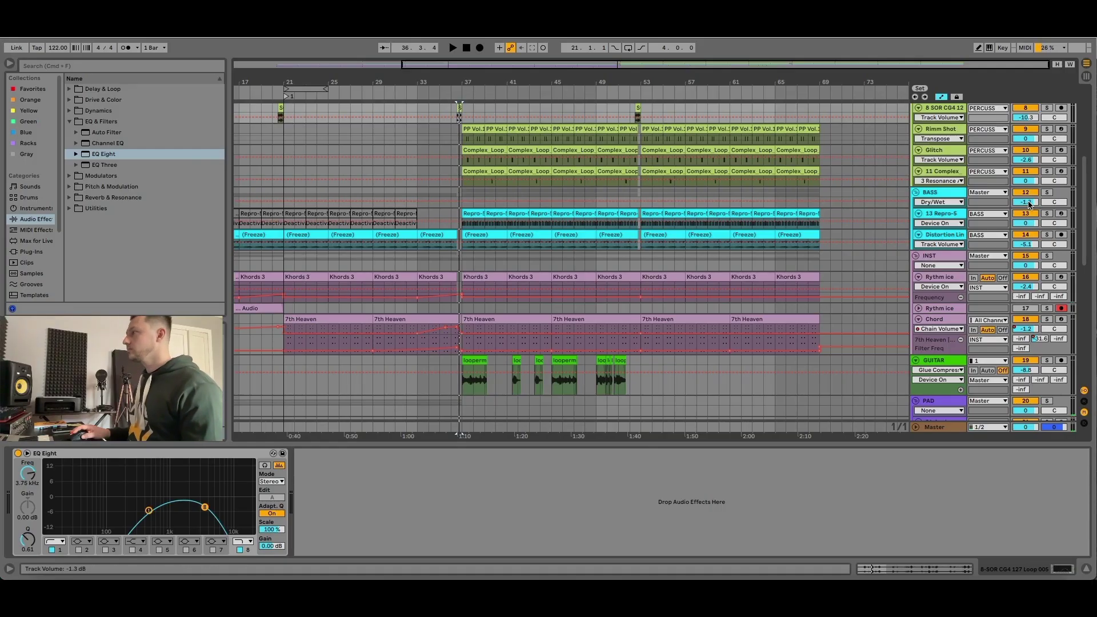
click(1047, 193)
key(space)
click(473, 215)
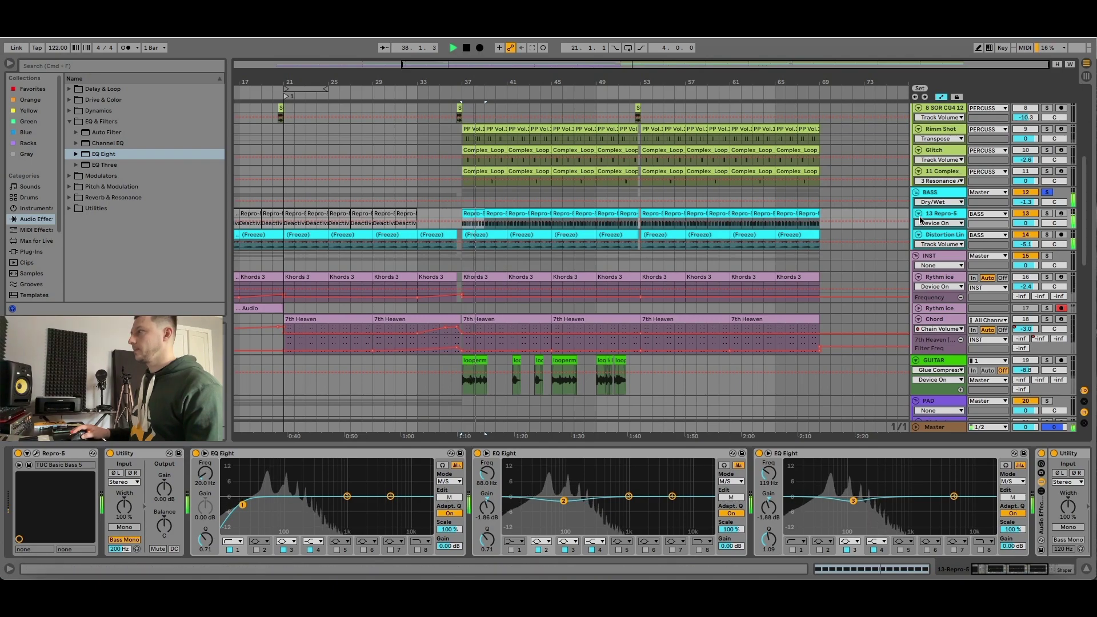
Expand the Repro-5 and Distortion Line tracks inside the BASS group.
click(935, 235)
drag(935, 249, 937, 269)
scroll(617, 289, up, 1)
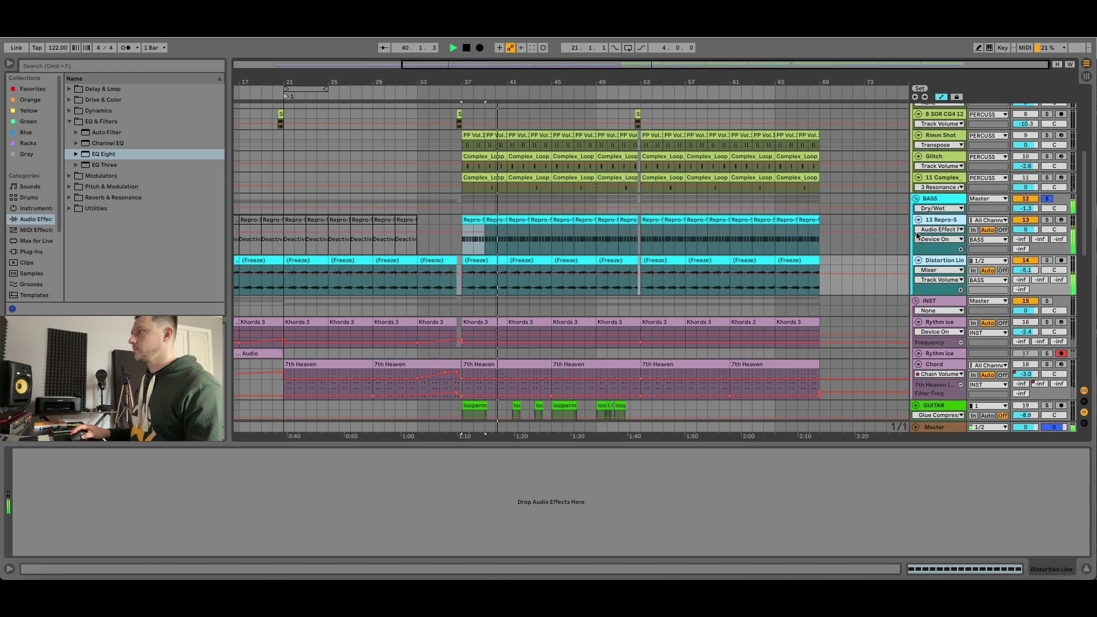
Open the Repro-5 clip at bar 37 to examine its MIDI notes while playing the track in solo.
key(space)
double_click(478, 220)
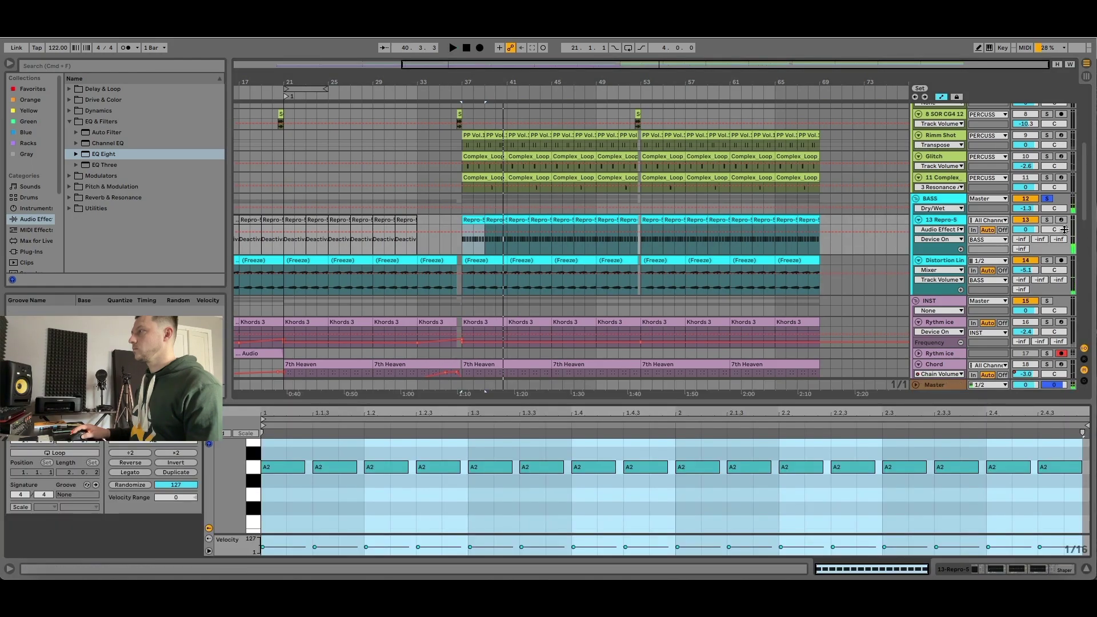
key(space)
click(353, 505)
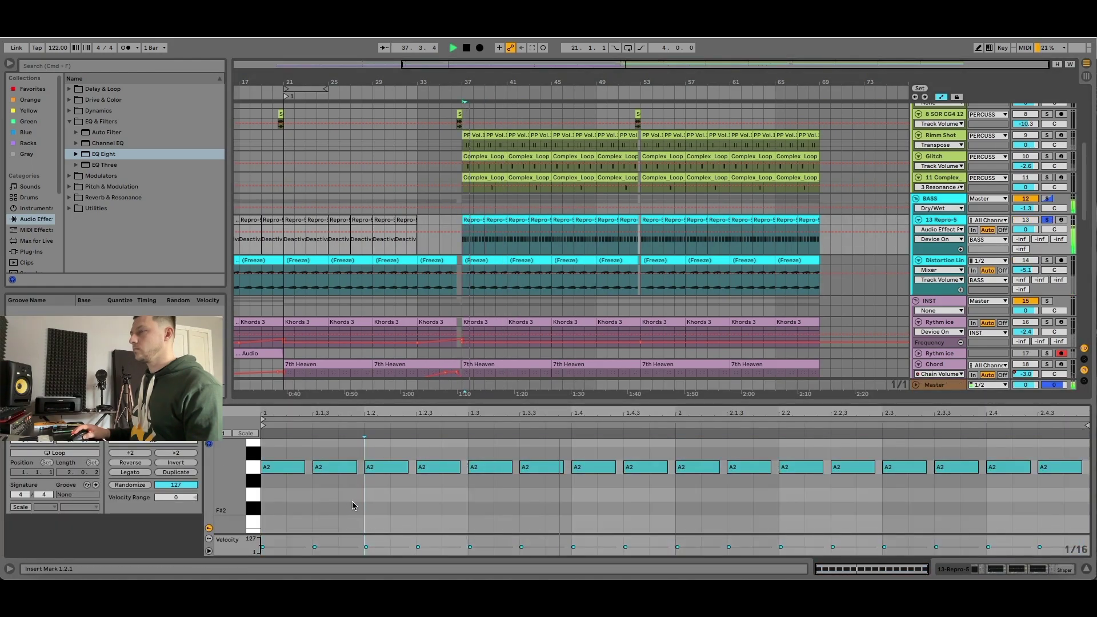
Open the Repro-5 plug-in from the track's device chain, inspect its preset and synth controls, and close it.
key(shift+Tab)
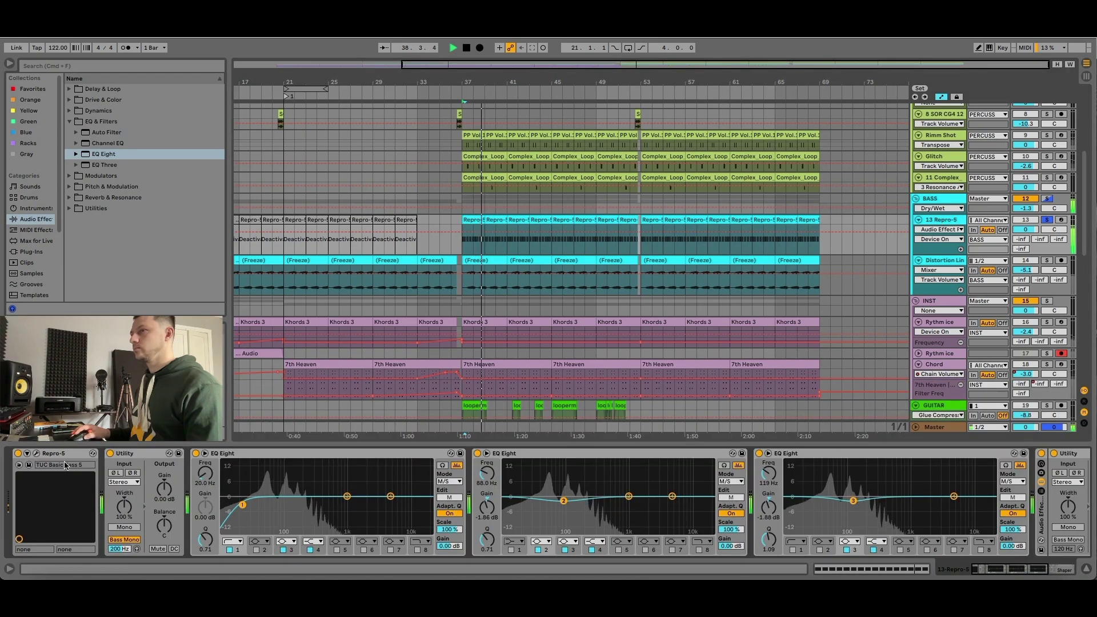
click(37, 453)
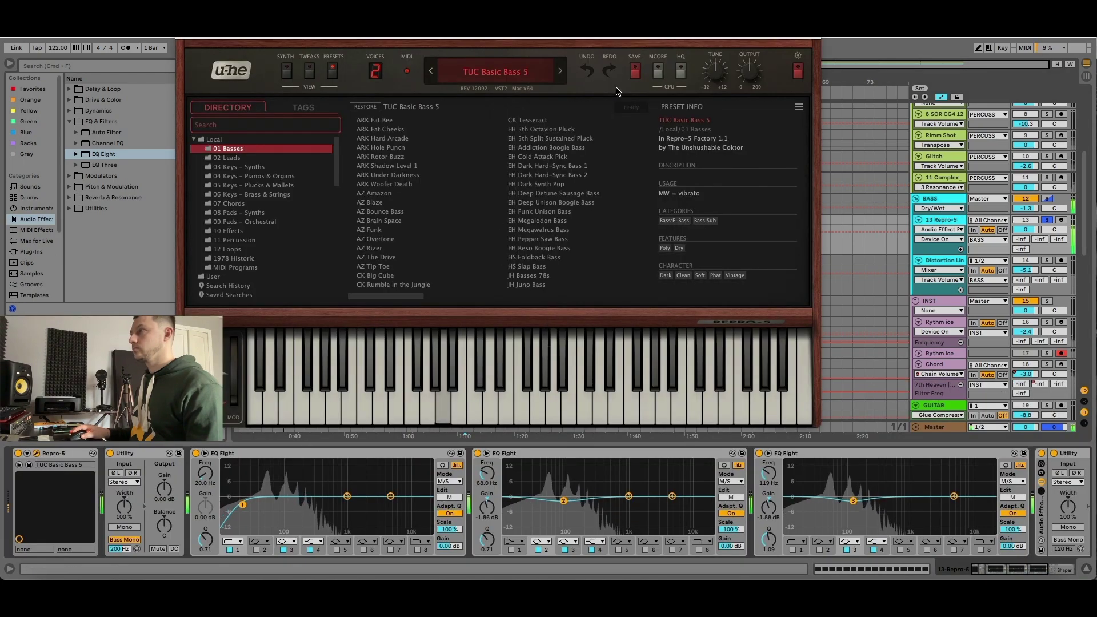
click(289, 70)
drag(316, 43, 235, 65)
click(100, 56)
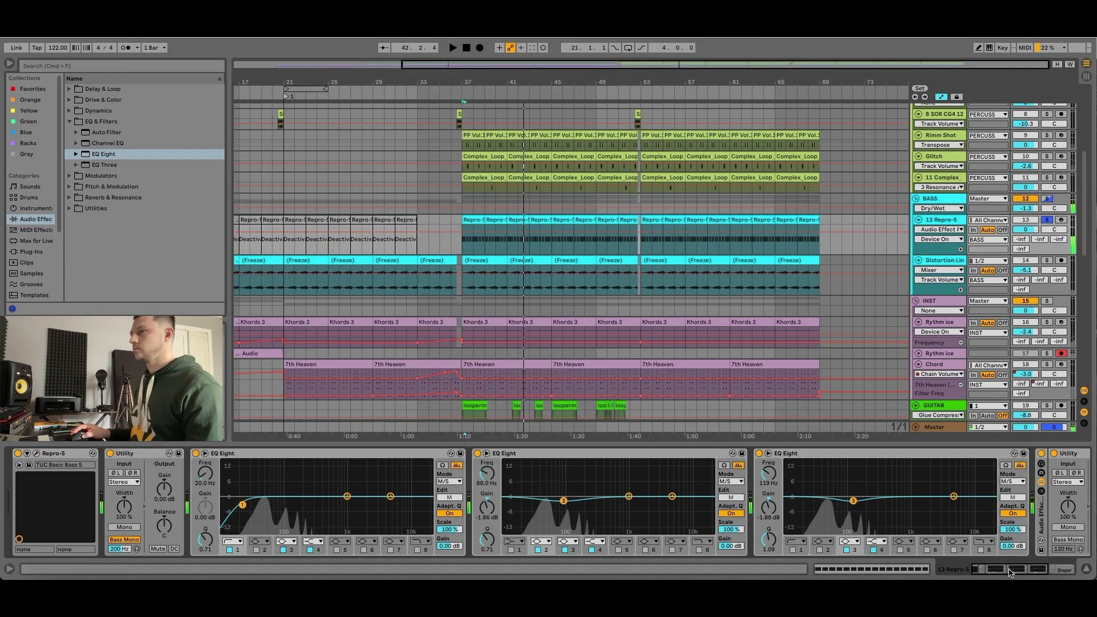
Play the Repro-5 bass with the Audio Effect Rack holding Utility and Shaper switched off and on to compare.
scroll(1014, 574, right, 5)
drag(1010, 571, 1037, 570)
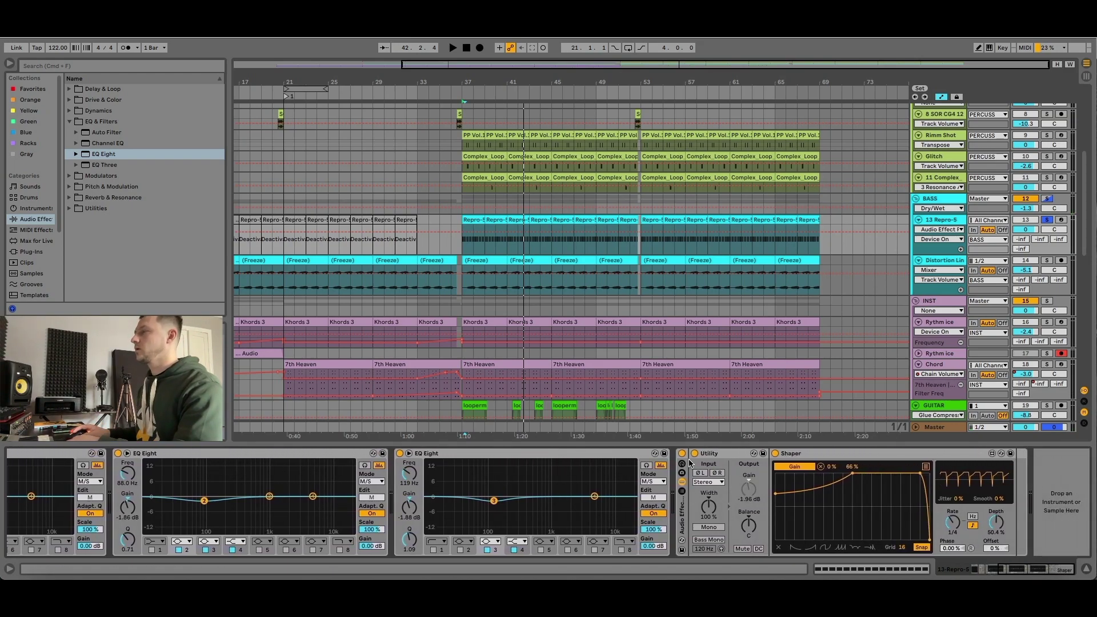
key(space)
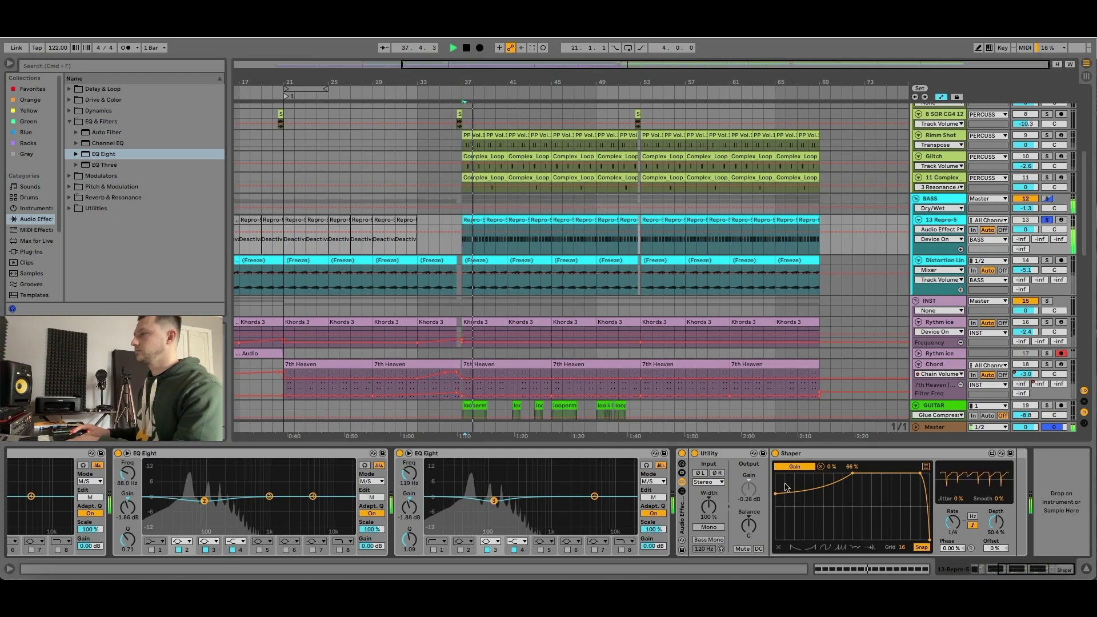
click(681, 454)
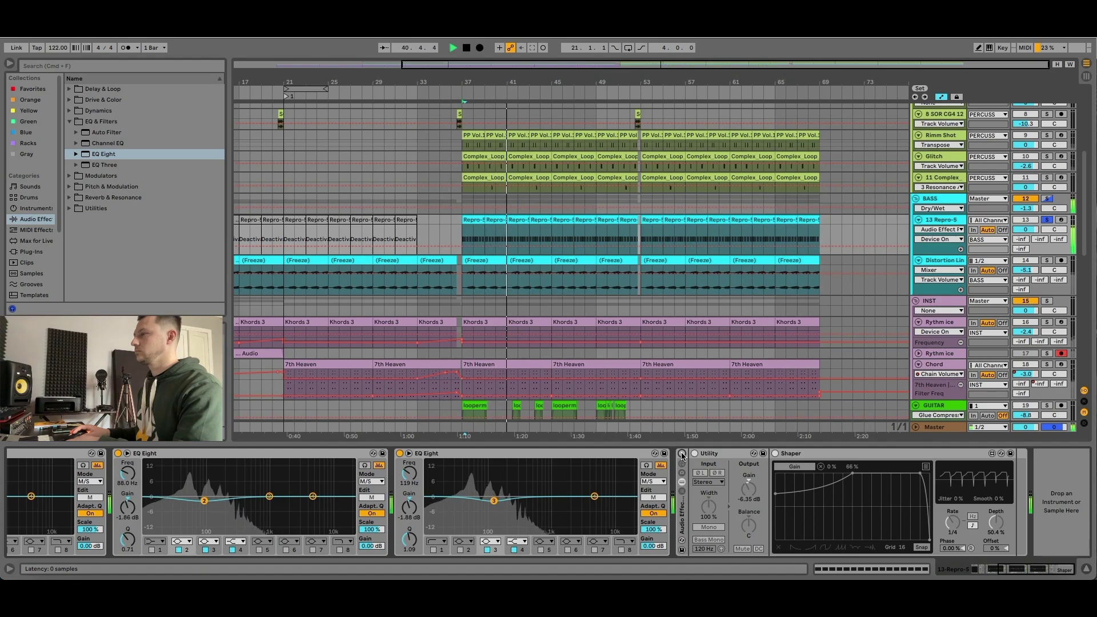
click(681, 454)
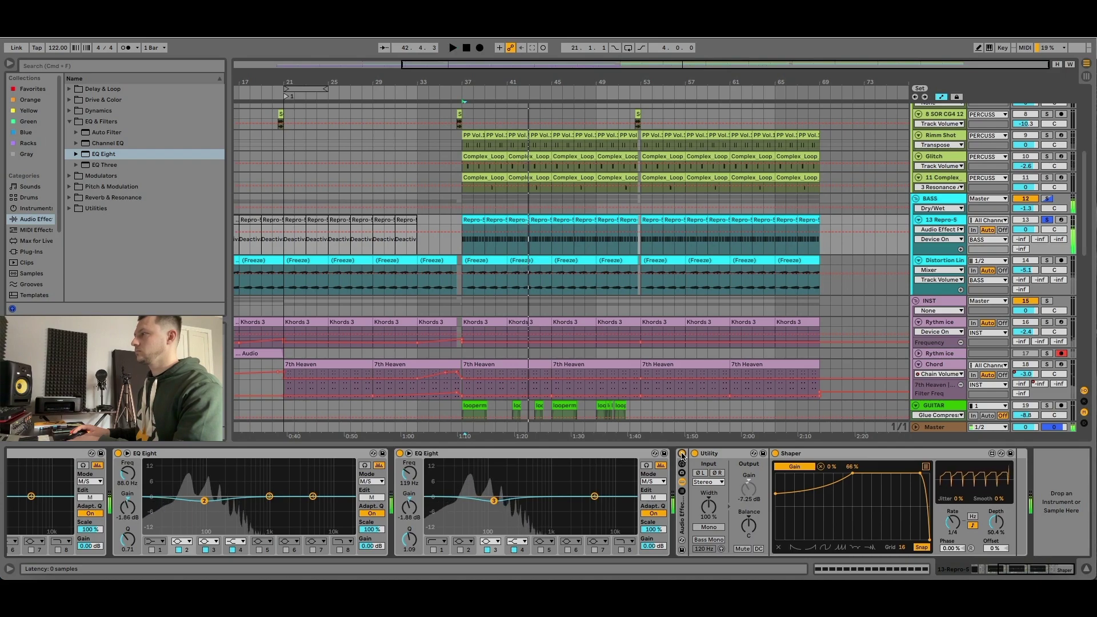
Solo the Distortion Line track and play its frozen clip from bar 37.
key(space)
click(1047, 261)
key(space)
click(498, 261)
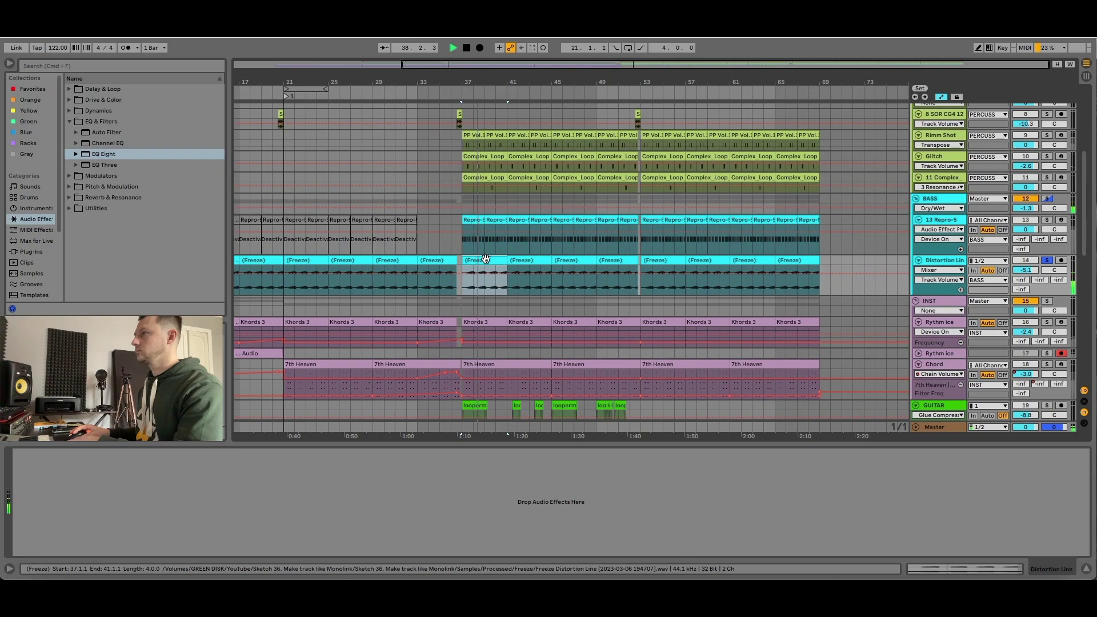
Open the Distortion Line track's frozen clip at bar 37 to examine its waveform, return to its devices and stop playback.
double_click(485, 260)
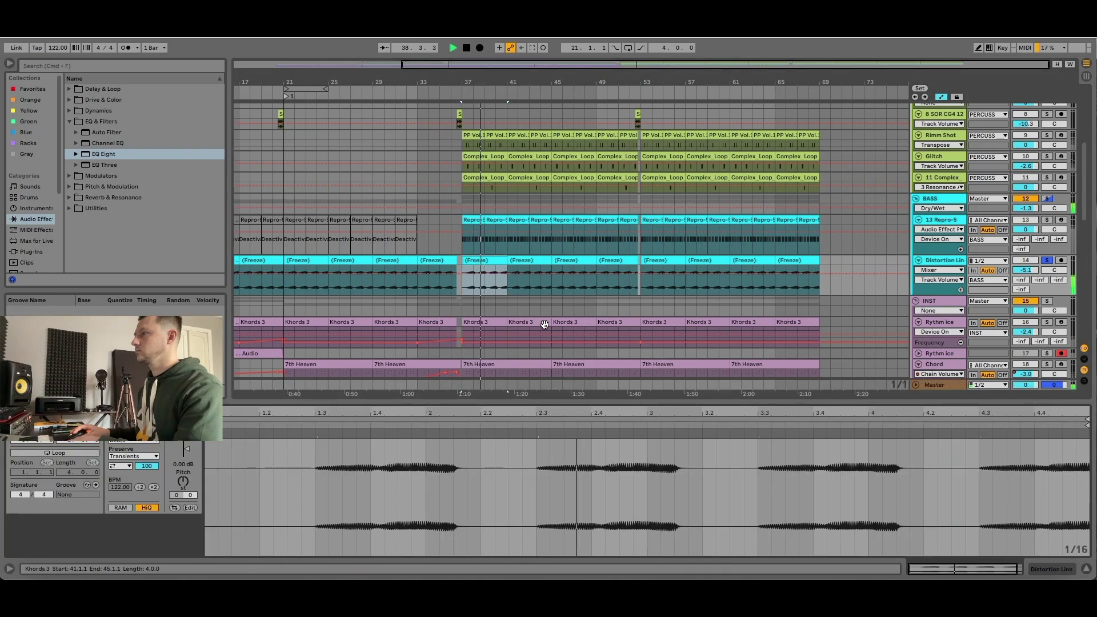
click(940, 261)
key(space)
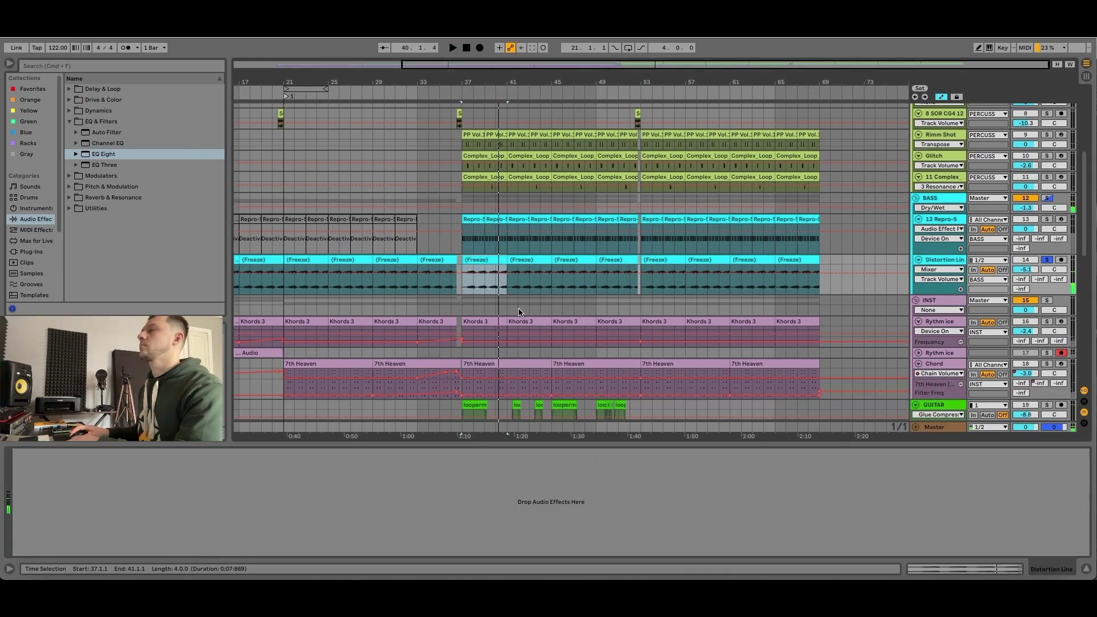
Solo the INST group and play it from the Khords 3 clip at bar 37.
scroll(518, 312, down, 2)
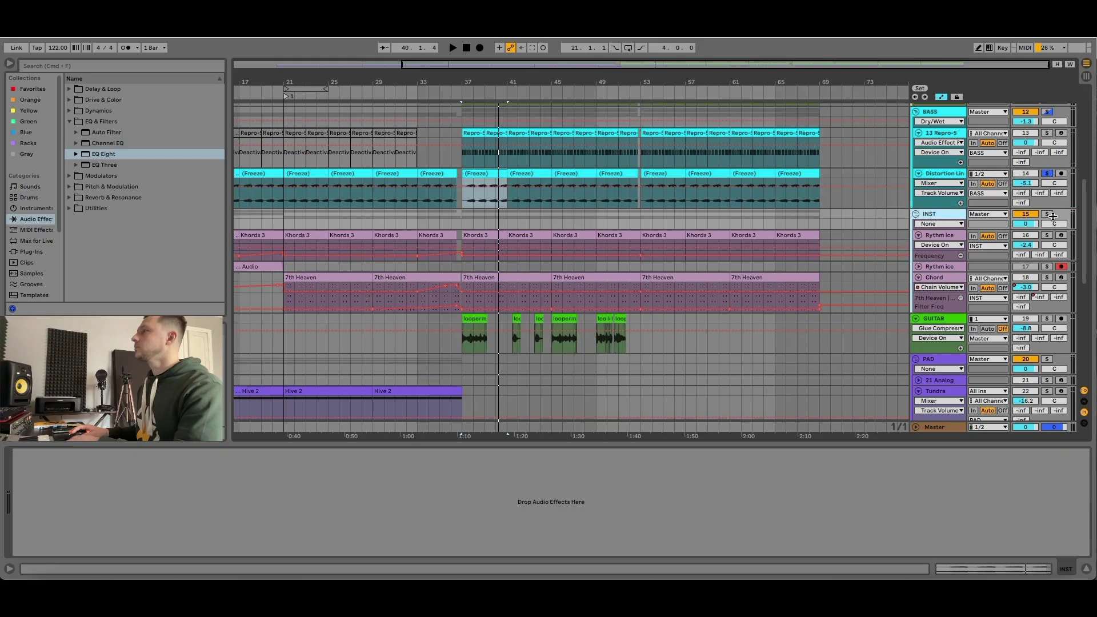
click(487, 234)
key(space)
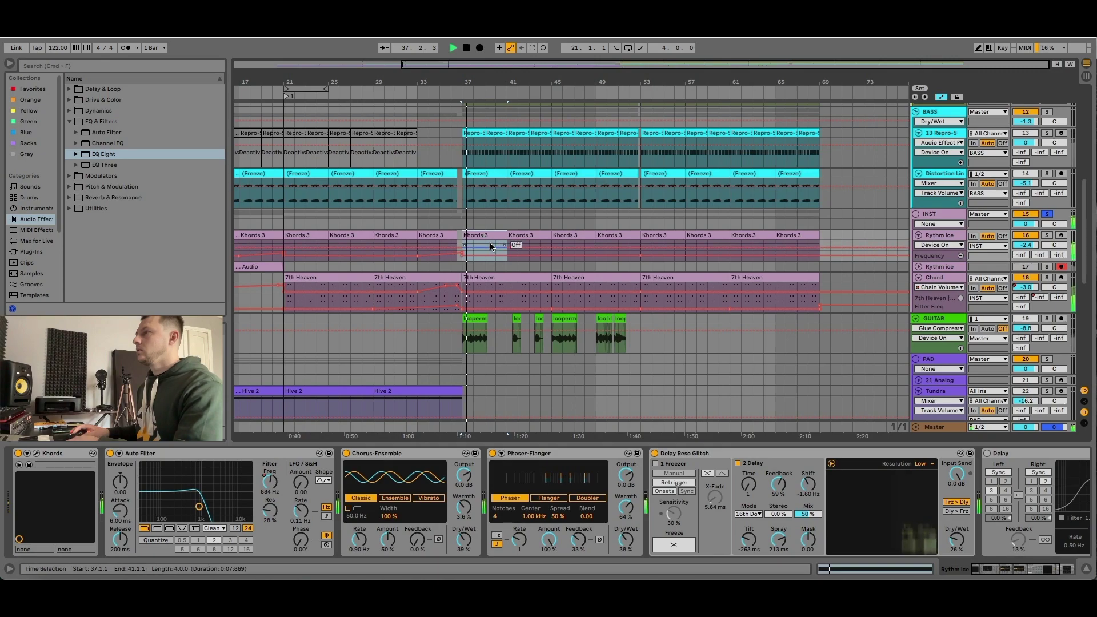
key(minus)
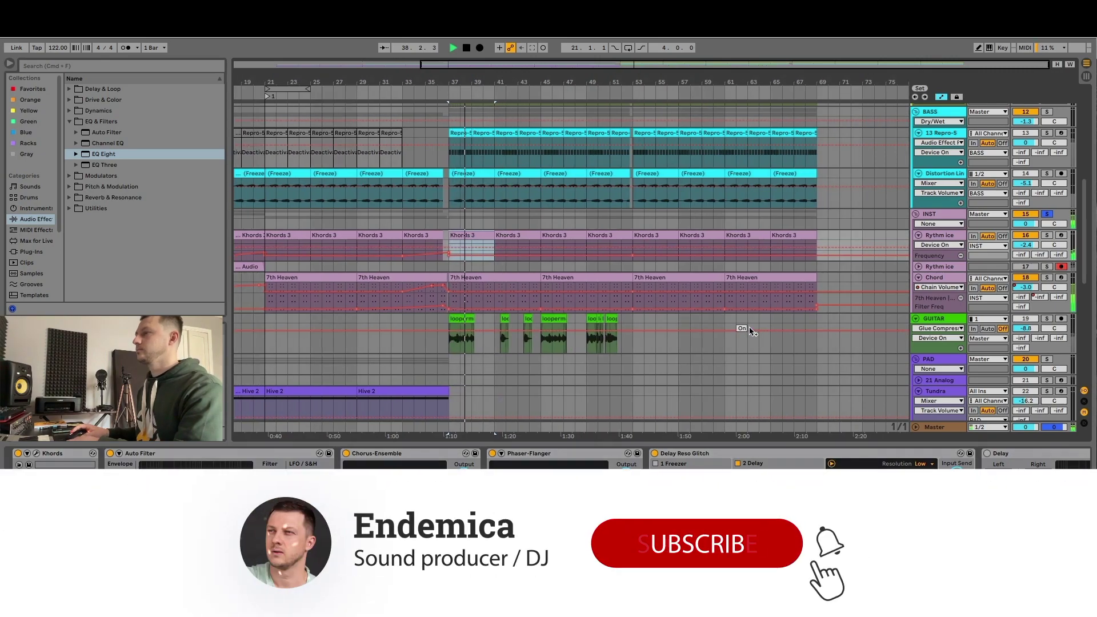
Play the Rythm ice track in solo from bar 37, and open its Khords plug-in to inspect the synth settings before closing it.
click(1025, 235)
click(1046, 236)
key(space)
key(space)
click(36, 454)
click(409, 386)
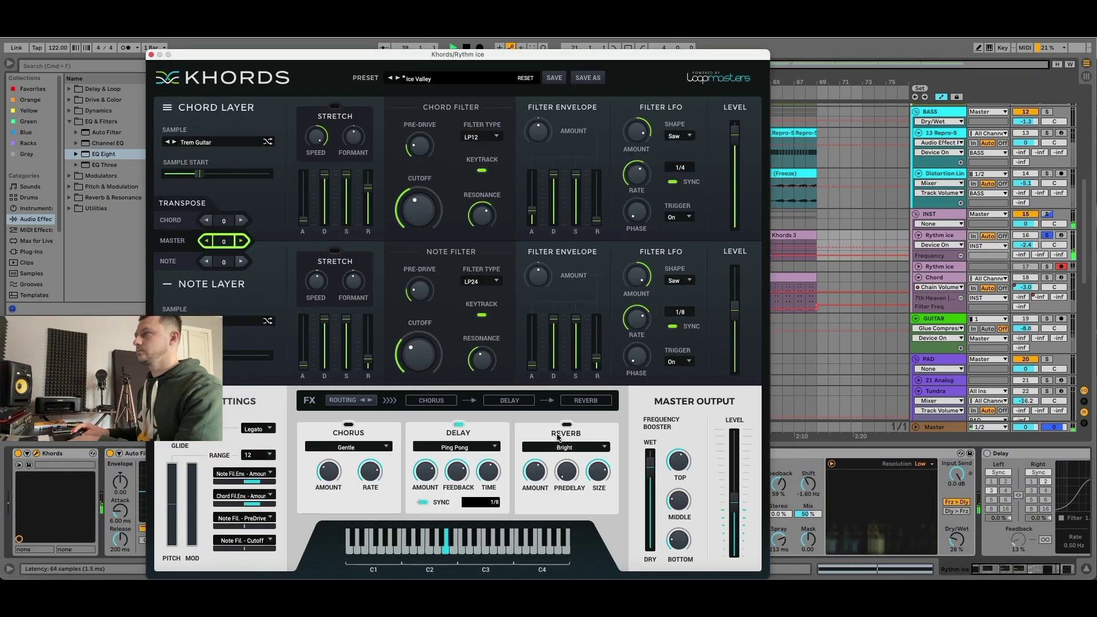
click(152, 54)
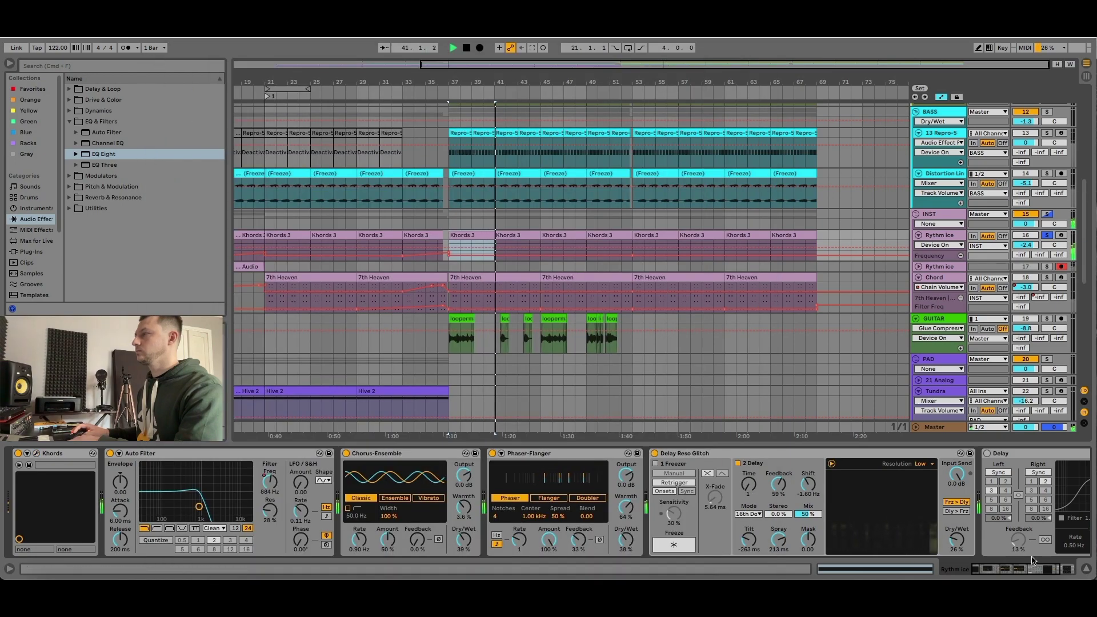
View the rest of the Rythm ice device chain and switch Delay Reso Glitch off and on to compare.
mouse_move(1011, 574)
mouse_down()
mouse_move(1026, 573)
mouse_move(1016, 572)
mouse_up()
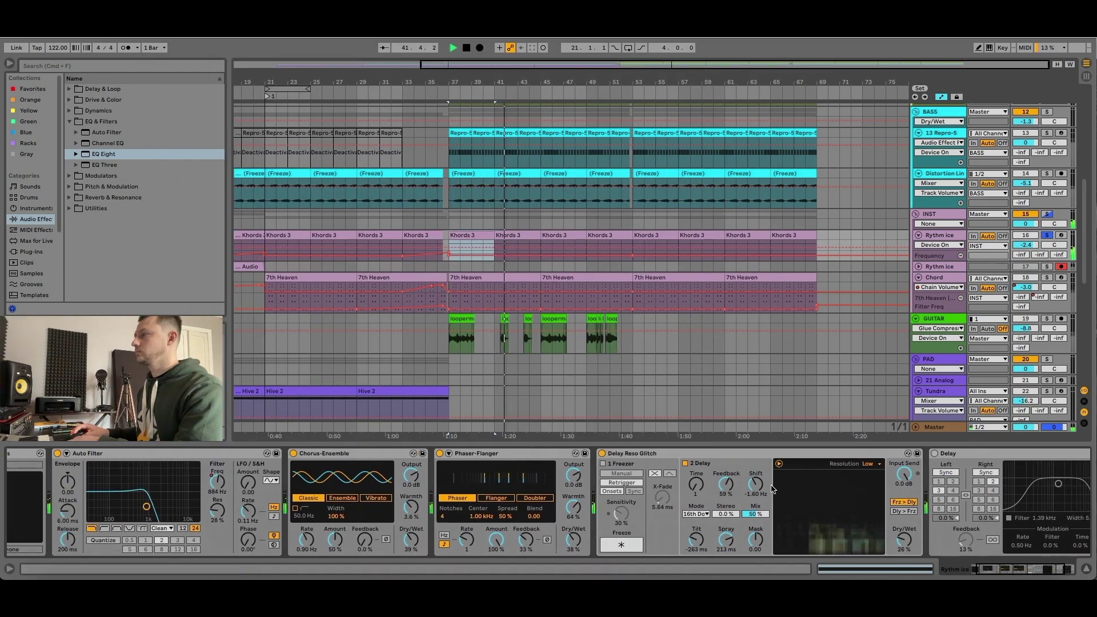
click(601, 454)
click(601, 454)
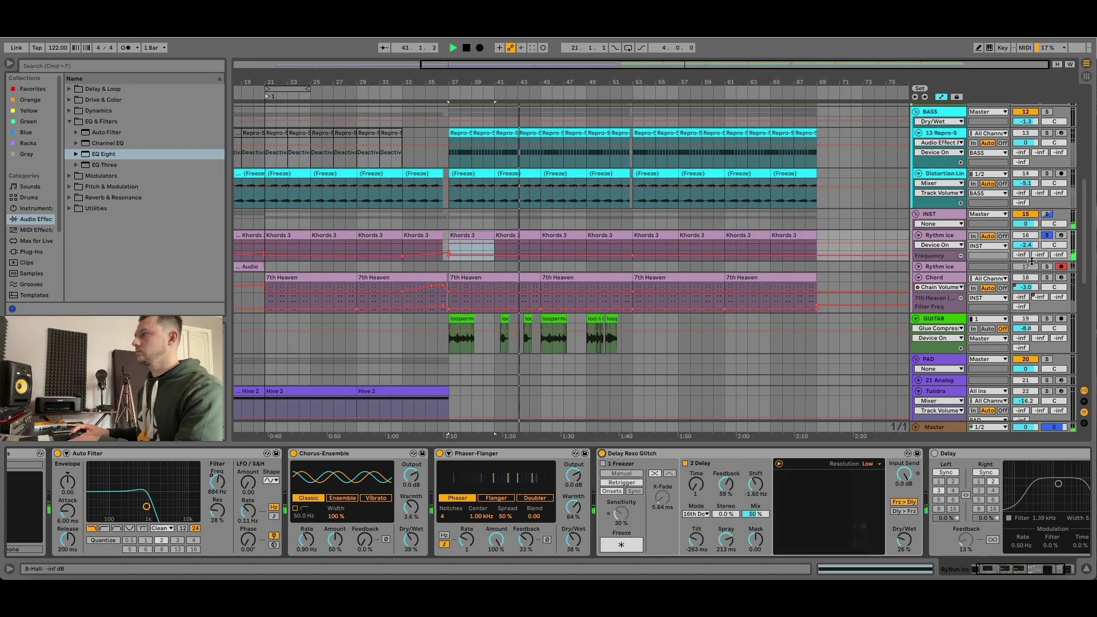
Solo the Chord track from bar 37 and inspect the 7th Heaven and After Fade chains in its Instrument Rack.
click(1046, 277)
key(space)
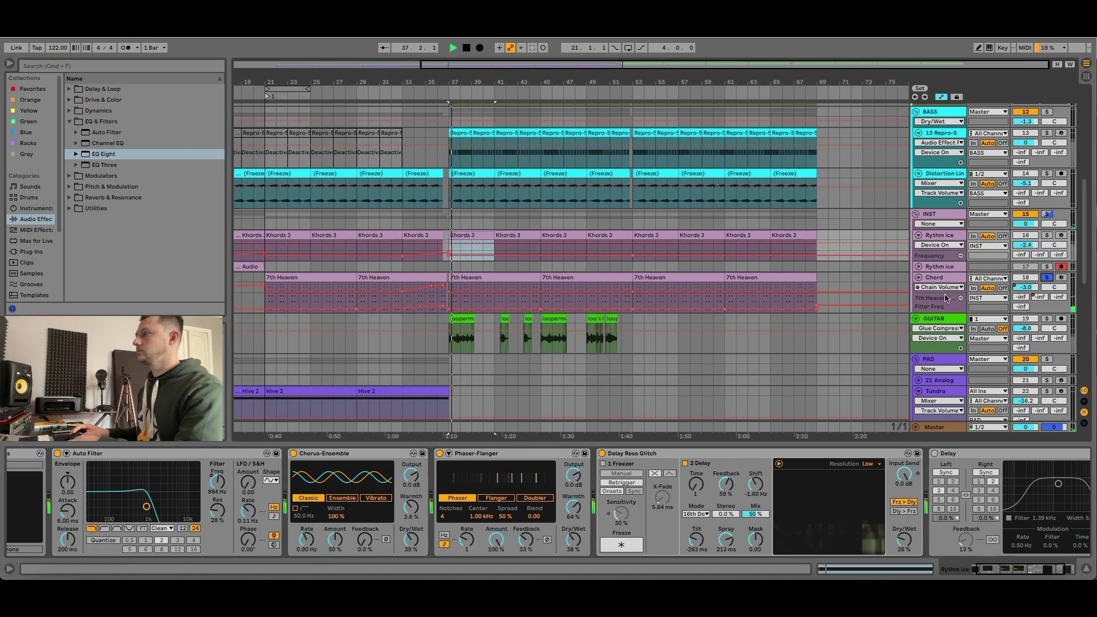
click(946, 279)
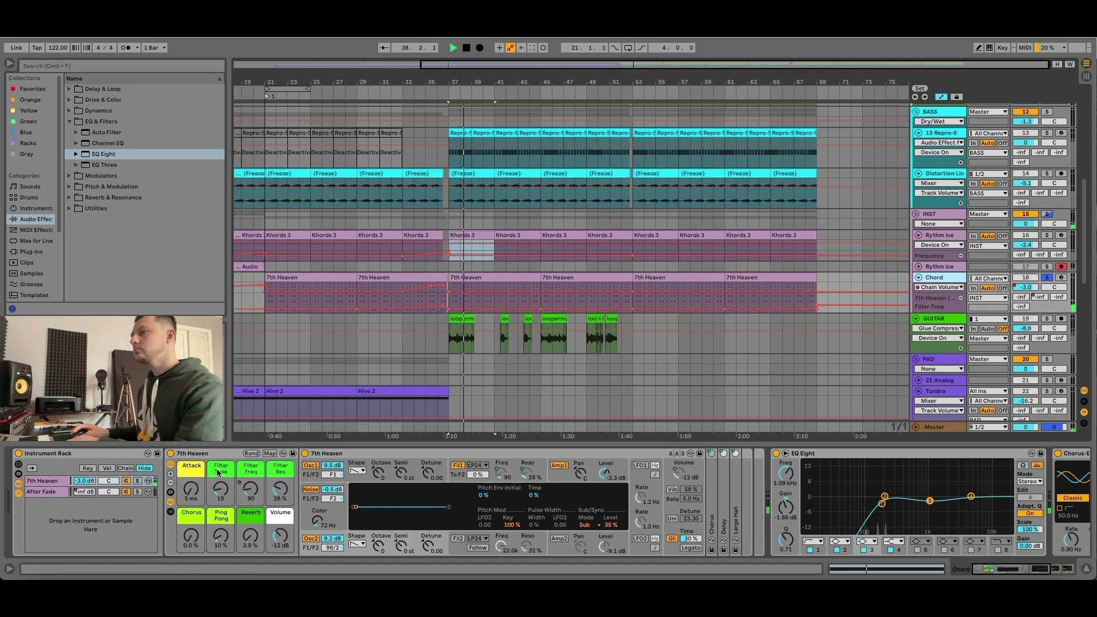
click(54, 481)
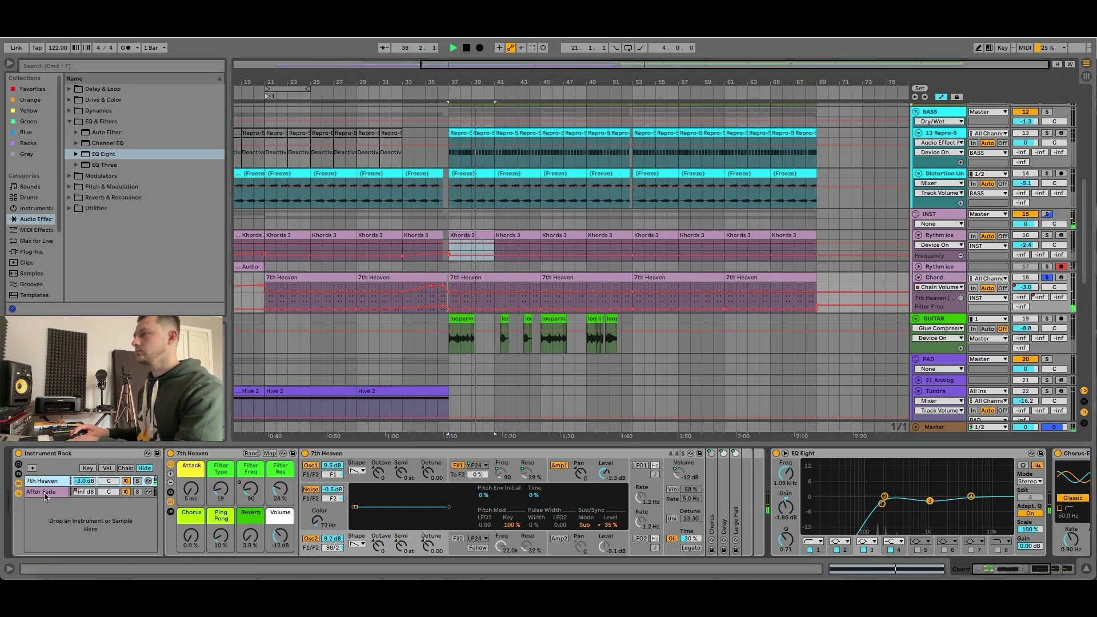
click(43, 493)
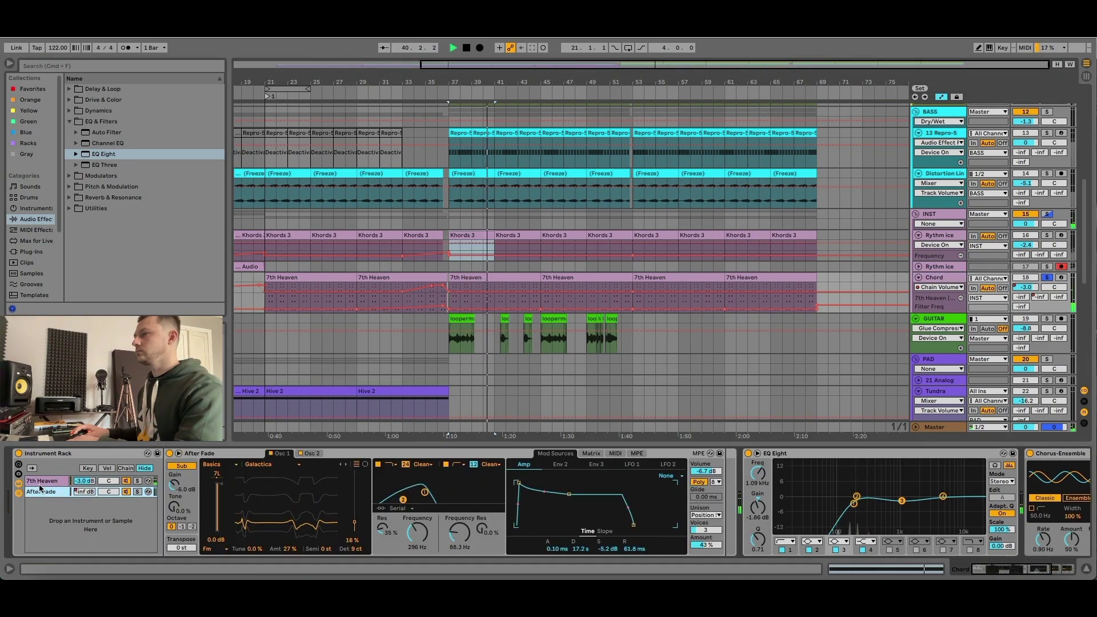
click(41, 481)
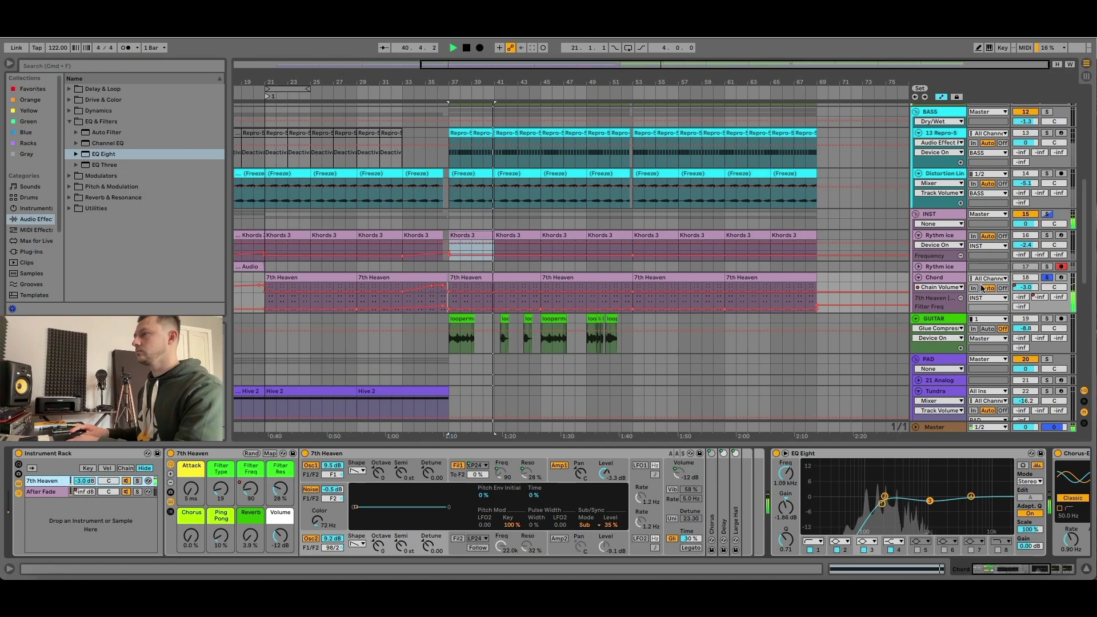
Open the Chord track's 7th Heaven clip at bar 37 to examine its MIDI notes, then stop playback.
double_click(545, 279)
click(598, 488)
scroll(599, 487, up, 3)
scroll(598, 487, down, 3)
drag(222, 506, 214, 477)
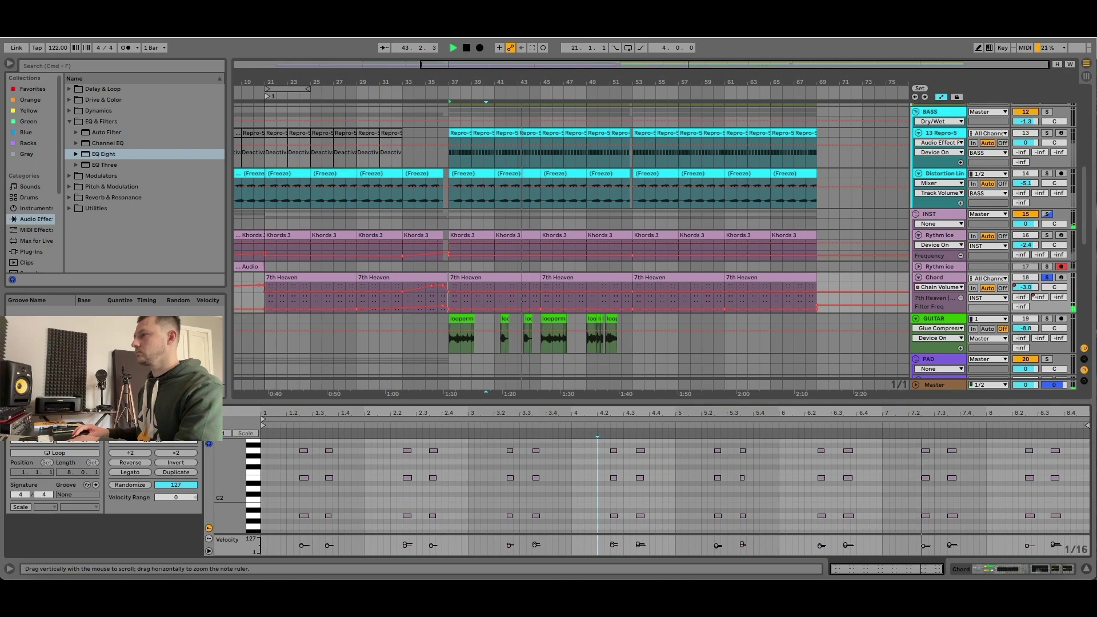
key(space)
Solo the GUITAR track, play its first clip from bar 37 and look through its effect chain.
scroll(941, 301, down, 4)
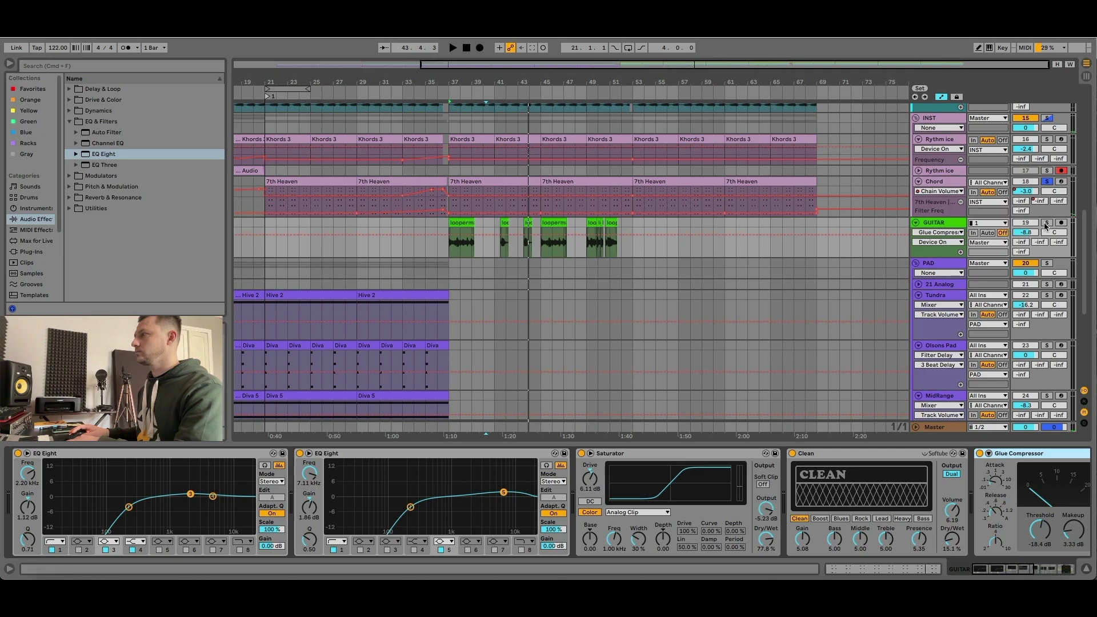
click(1046, 223)
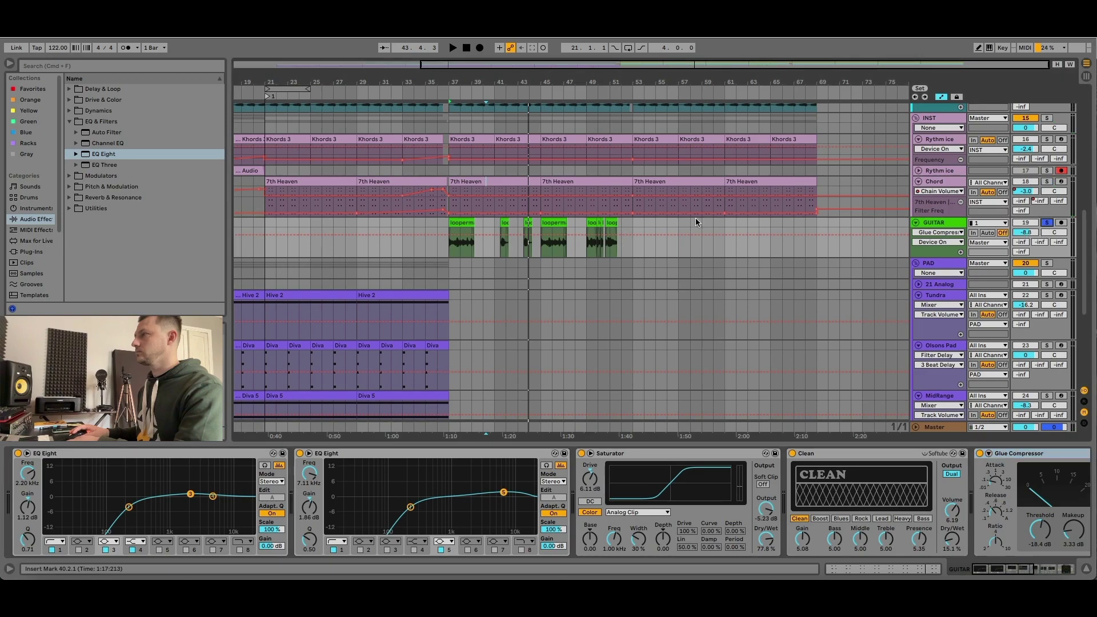
click(460, 222)
key(space)
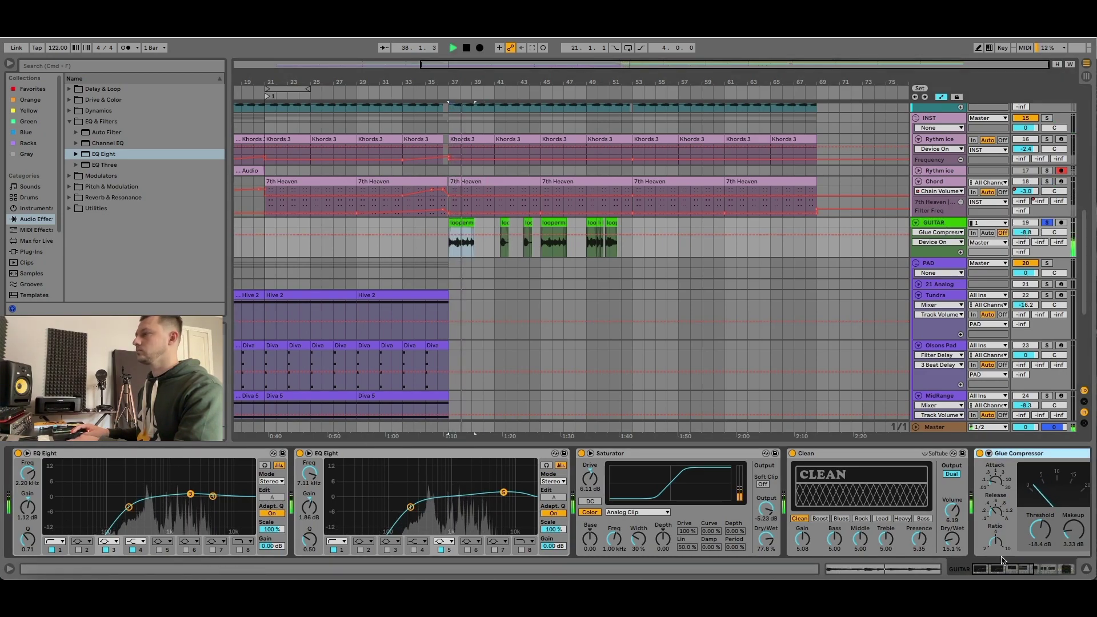
click(1021, 571)
mouse_move(1020, 571)
mouse_down()
mouse_move(1041, 571)
mouse_move(1001, 572)
mouse_up()
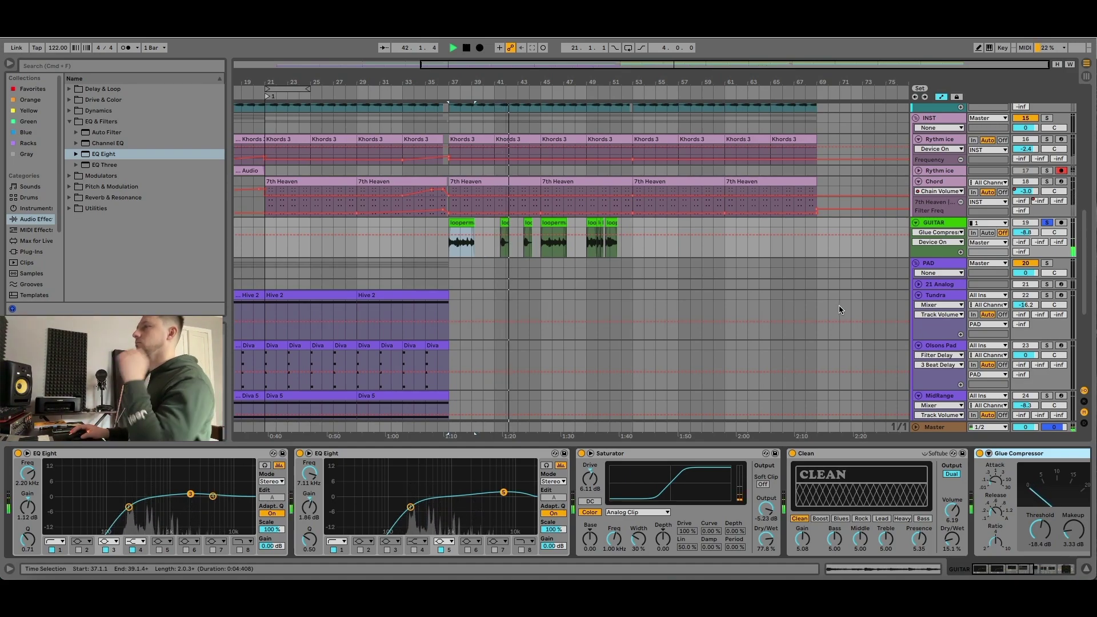
Solo the PAD group and play it from the Hive 2 clip at bar 29.
scroll(626, 303, down, 3)
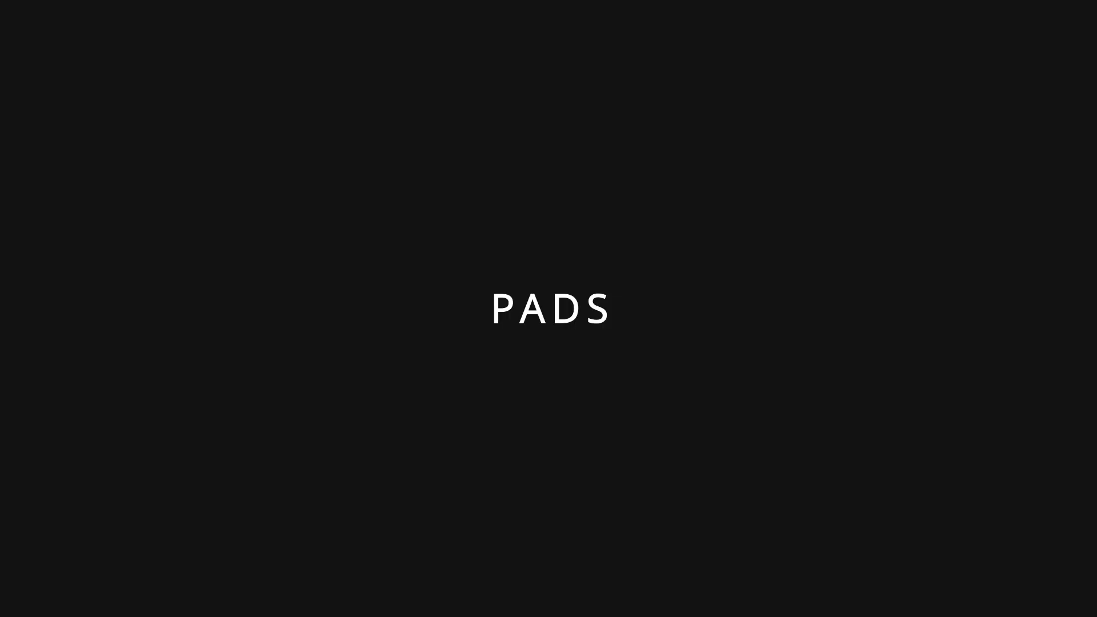
click(1048, 171)
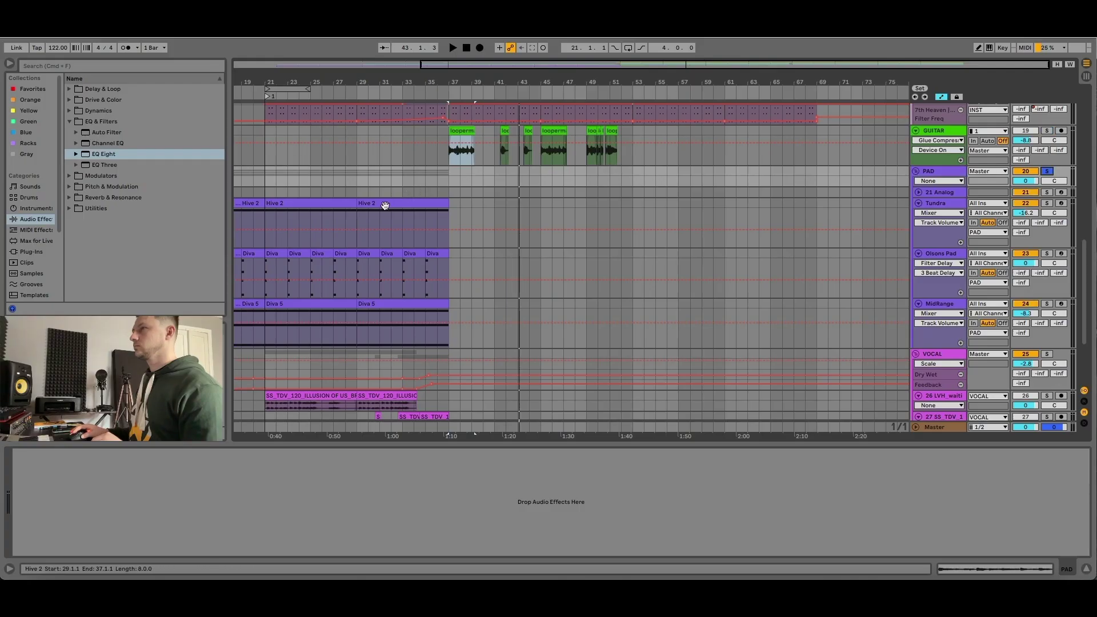
click(384, 204)
key(space)
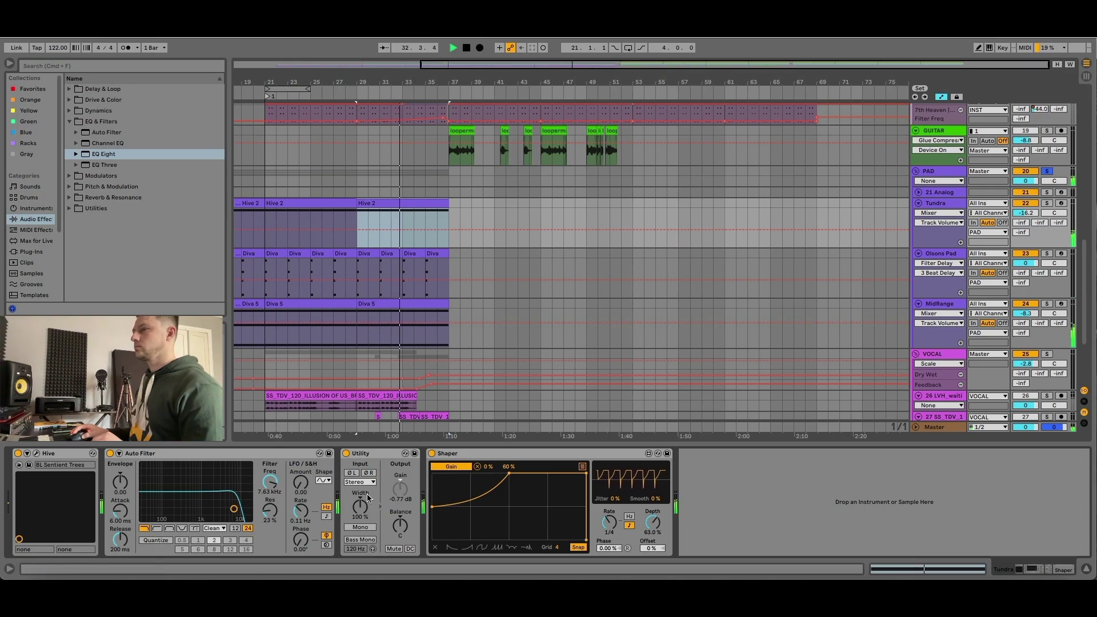
Group the Utility and Shaper devices on the Tundra track into an Audio Effect Rack.
click(360, 466)
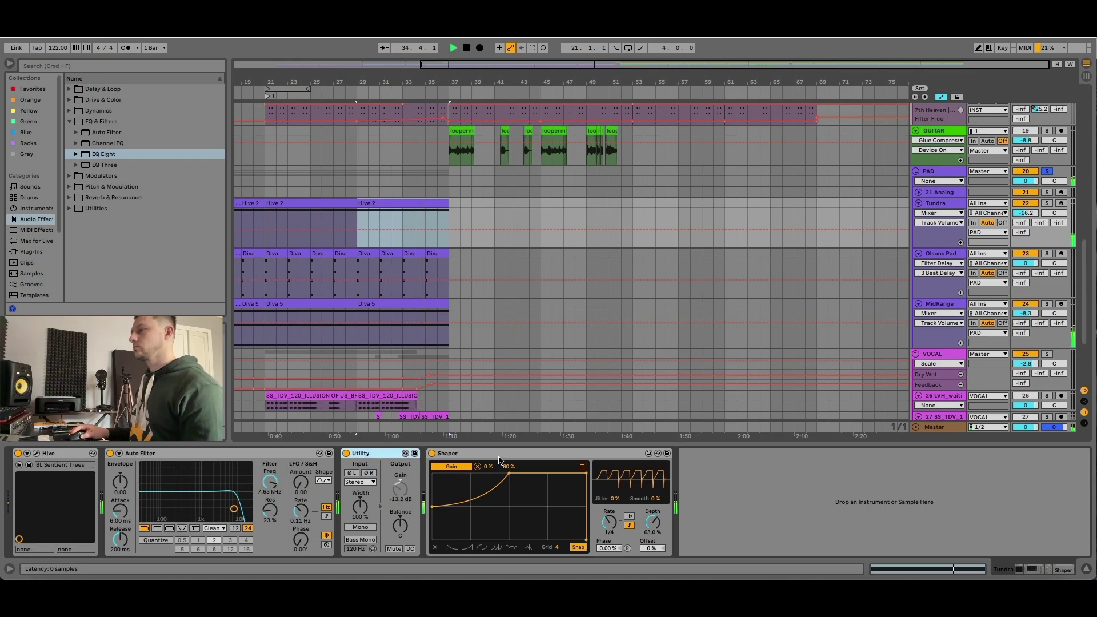
click(500, 456)
key(super+g)
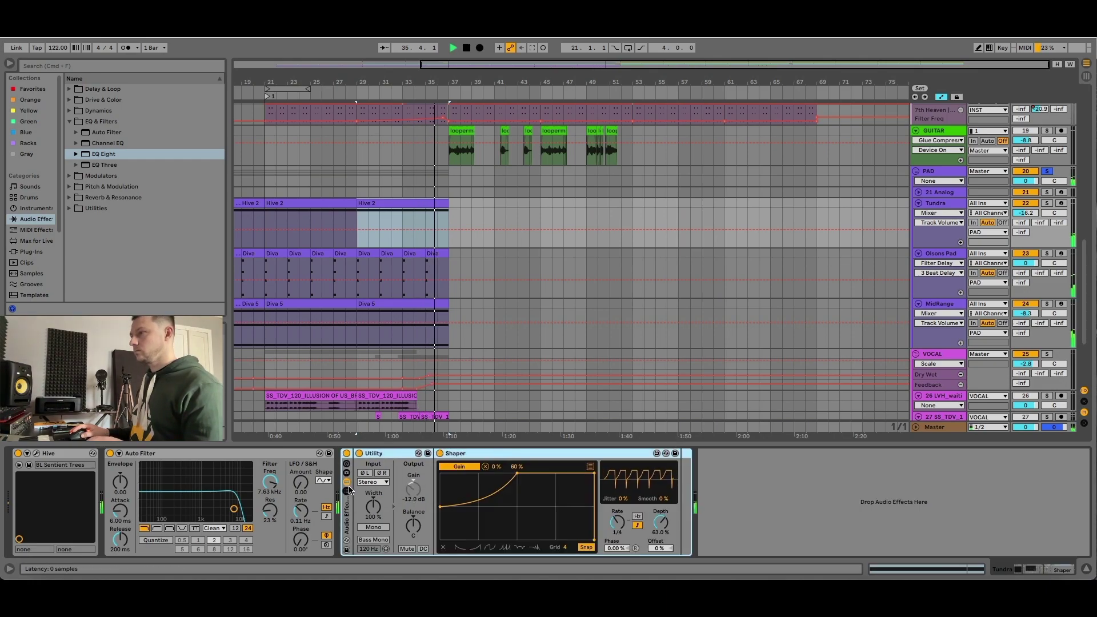
Solo the Tundra track and play it with the Utility and Shaper rack switched off and on to compare.
click(347, 454)
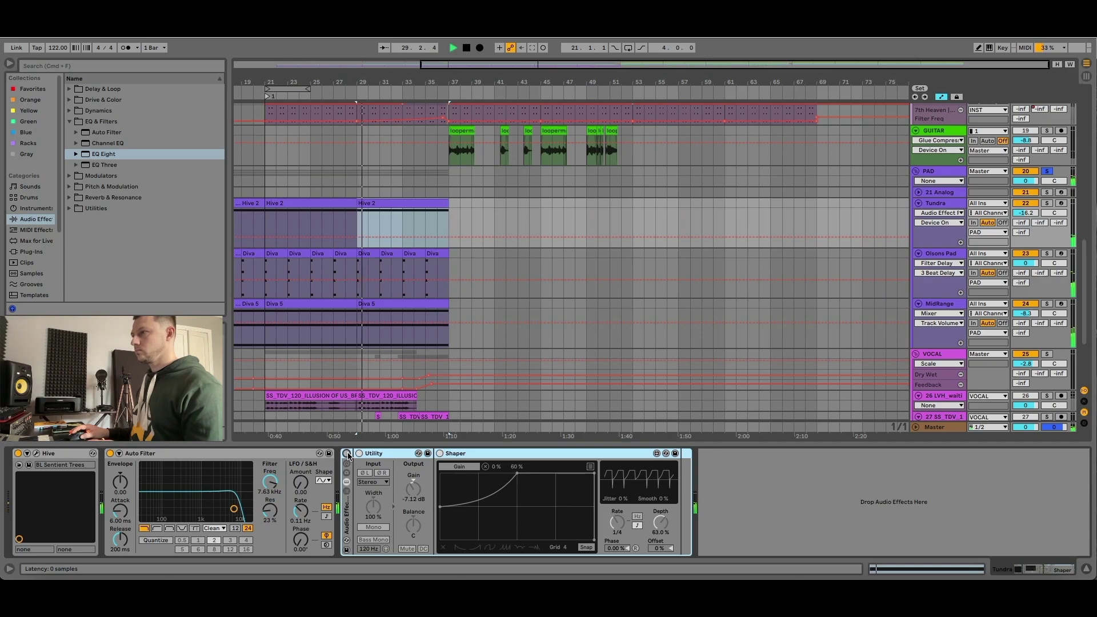
click(1046, 203)
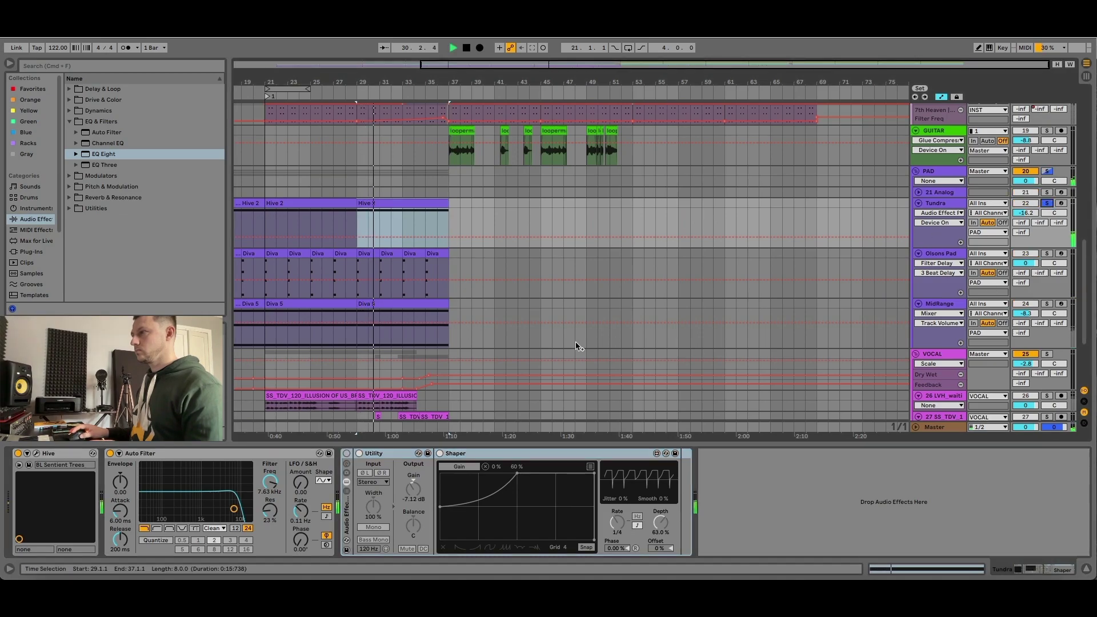
click(347, 454)
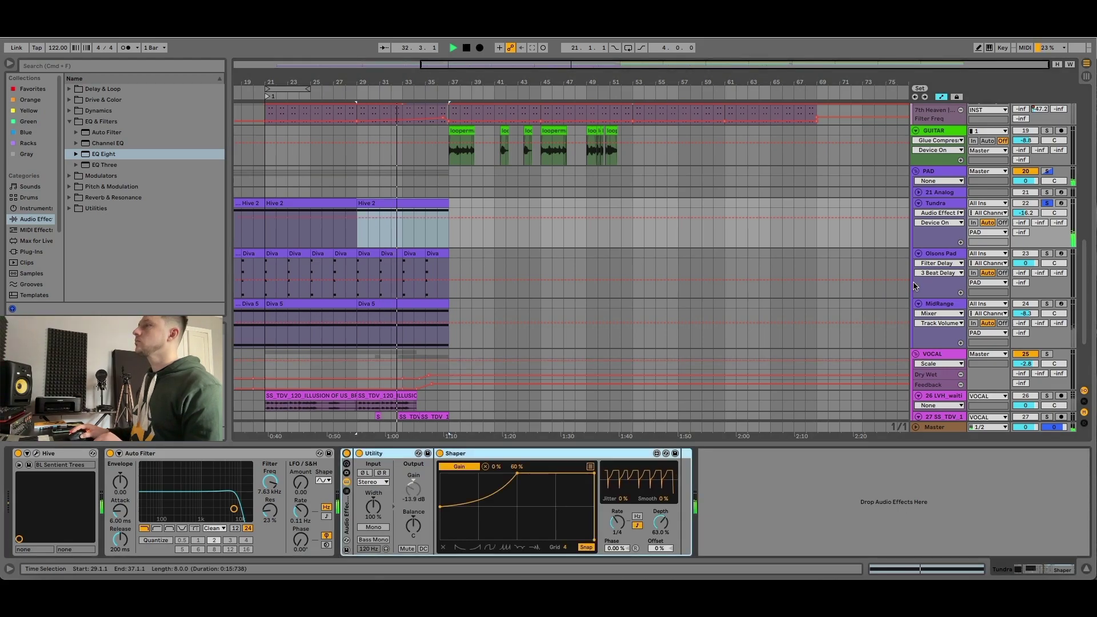
Solo the Olsons Pad track, play it from bar 29 and show its Diva and Filter Delay devices.
click(1047, 253)
key(space)
click(939, 254)
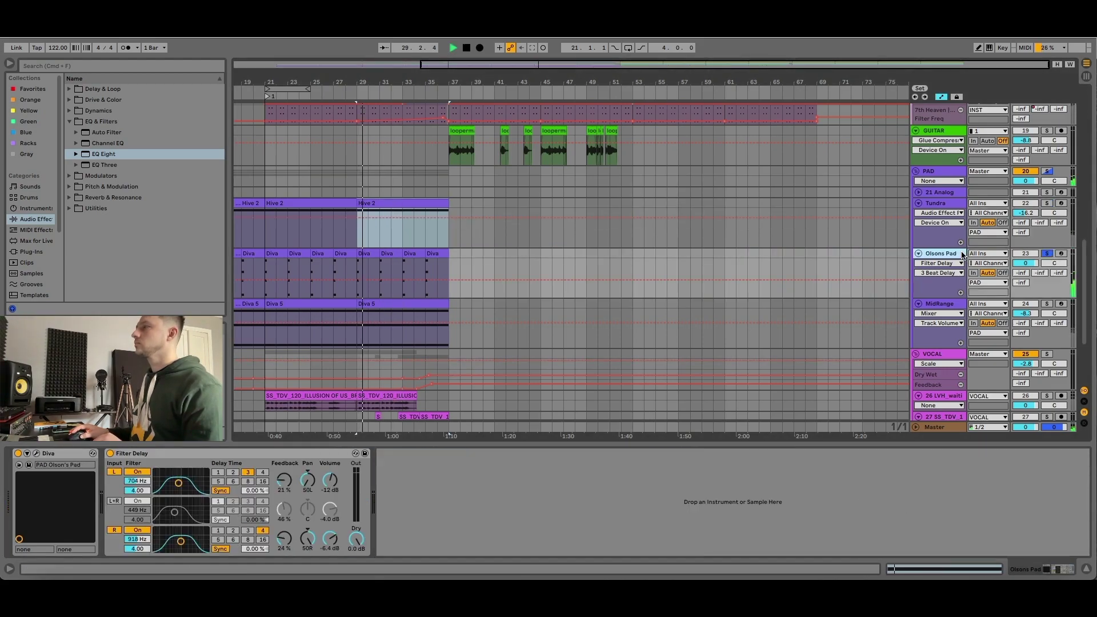
Solo the MidRange track, play it from bar 29 with its Diva and EQ Eight devices shown, and stop playback.
click(1046, 304)
key(space)
key(space)
click(943, 304)
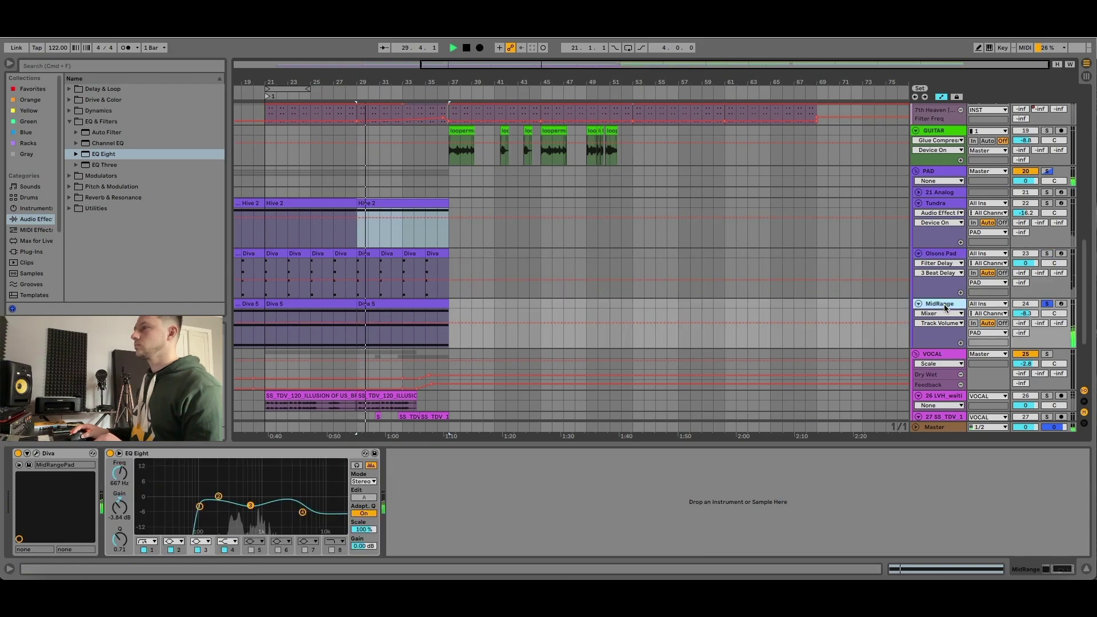
key(space)
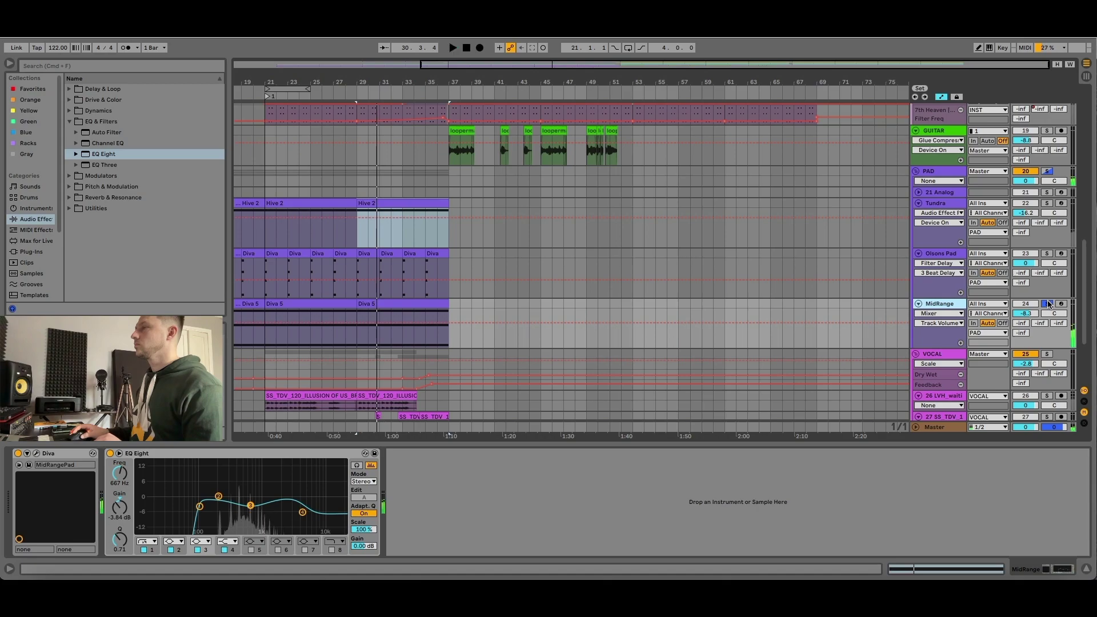
Solo the VOCAL group and play it from the first vocal clip at bar 21.
scroll(613, 352, down, 3)
scroll(484, 330, down, 3)
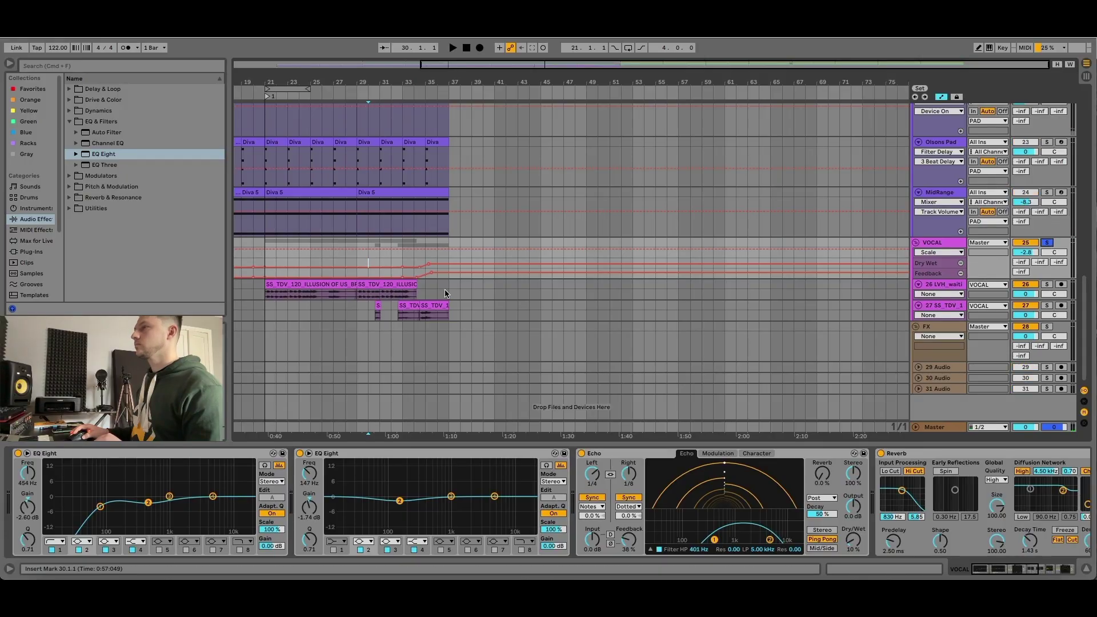
click(372, 285)
click(301, 284)
key(space)
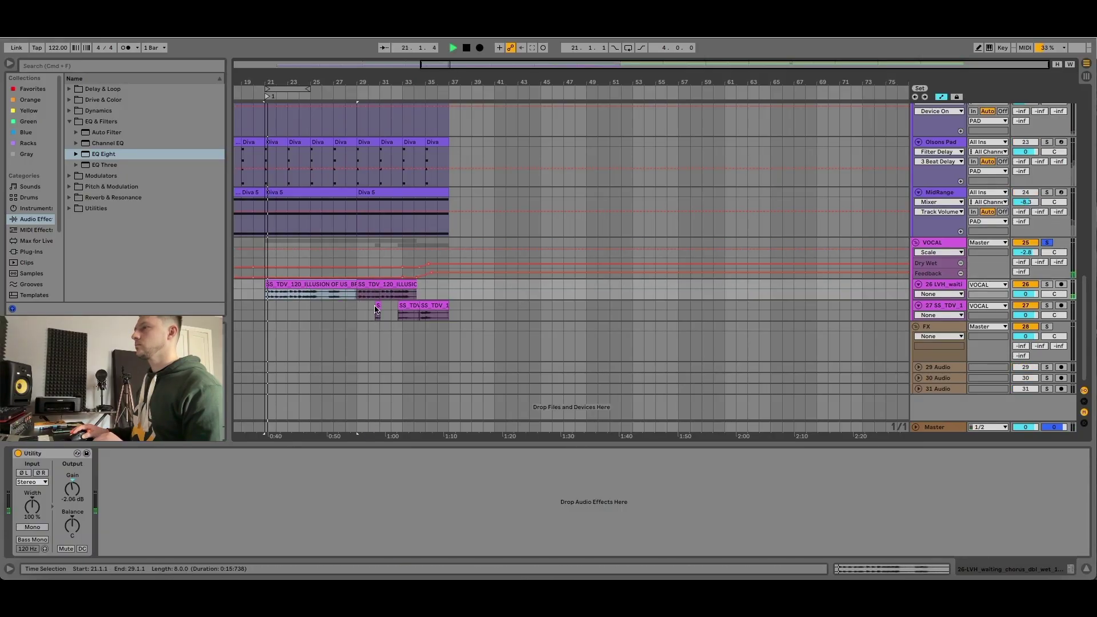
Inspect the VOCAL group's effect chain and the devices on its individual vocal tracks during playback.
click(285, 253)
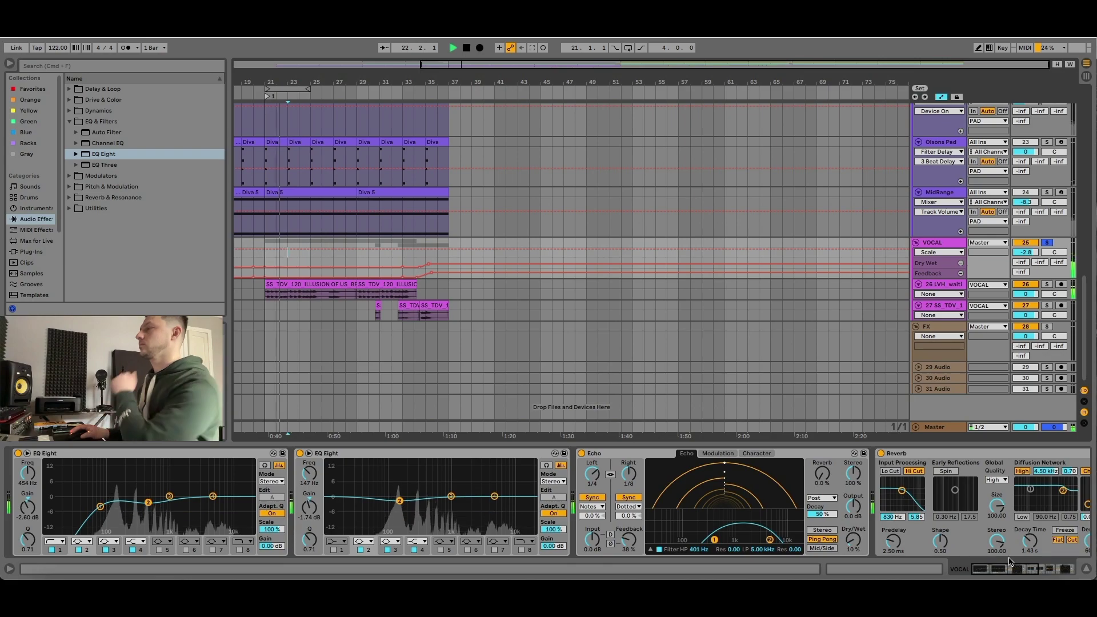
mouse_move(1027, 570)
mouse_down()
mouse_move(1062, 570)
mouse_move(1016, 570)
mouse_up()
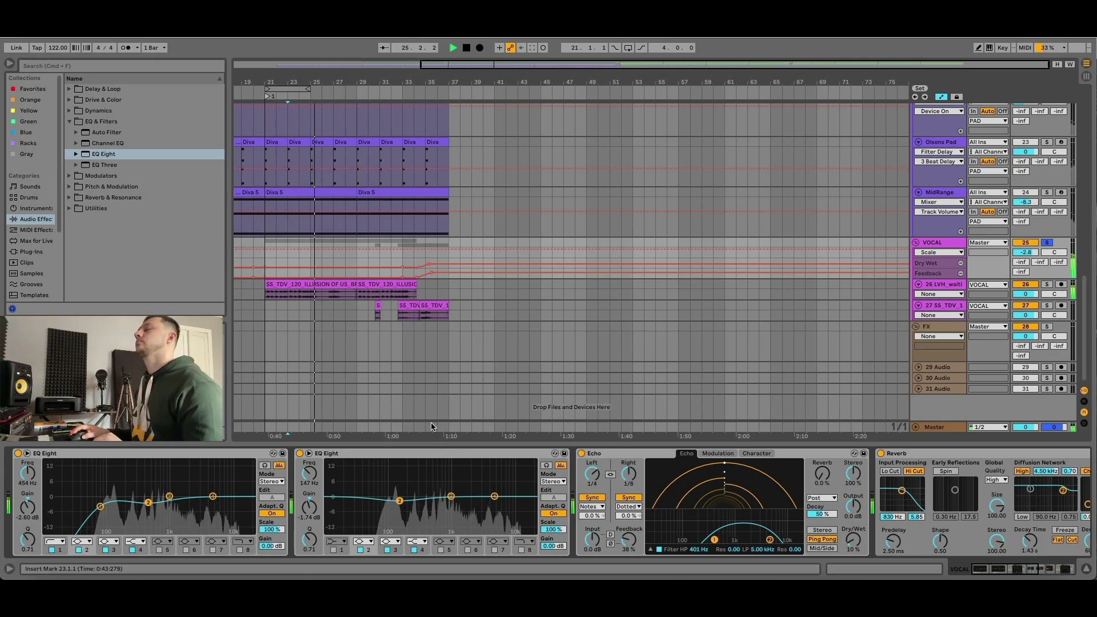
click(940, 306)
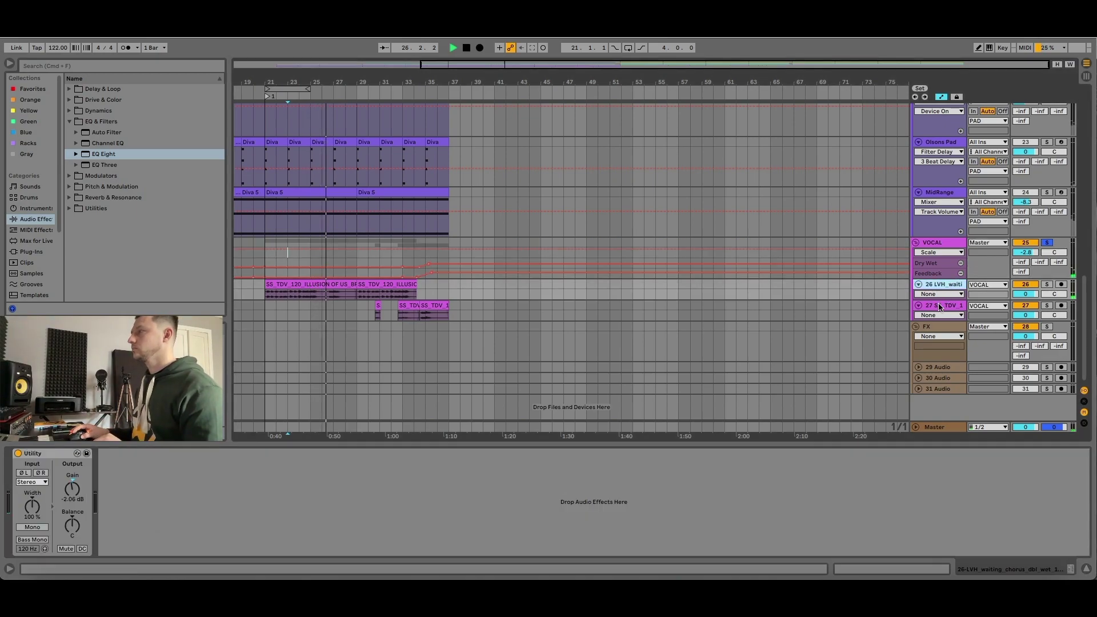
Compare the VOCAL group's EQ Eight, Echo, Reverb and Chorus-Ensemble chain with the devices on vocal tracks 26 and 27 during playback.
click(943, 285)
click(951, 242)
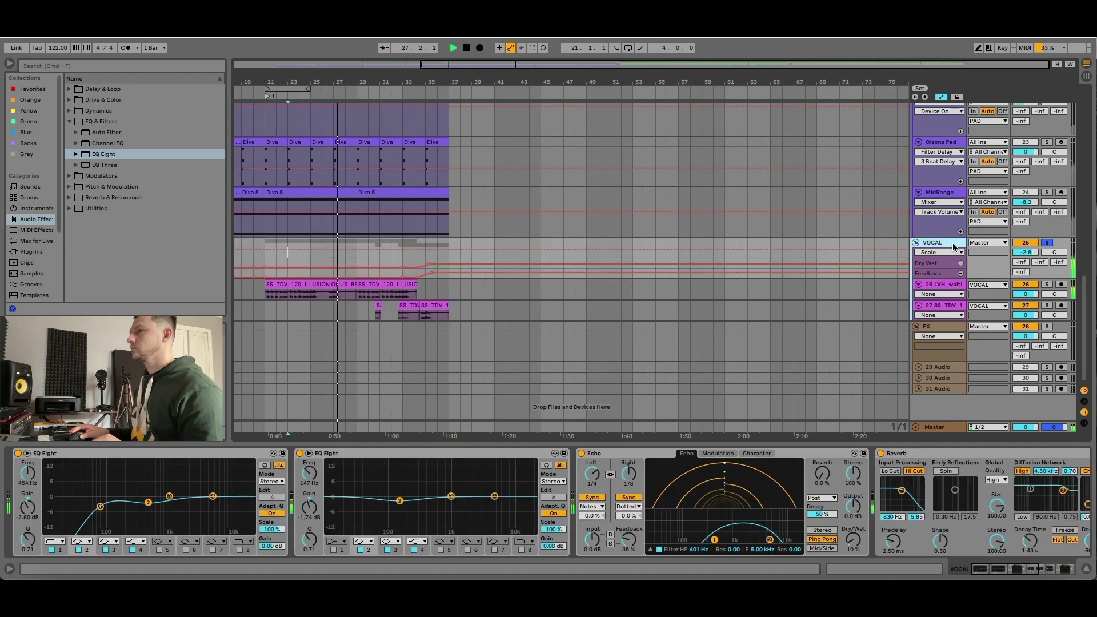
mouse_move(1006, 568)
mouse_down()
mouse_move(1042, 568)
mouse_move(999, 568)
mouse_up()
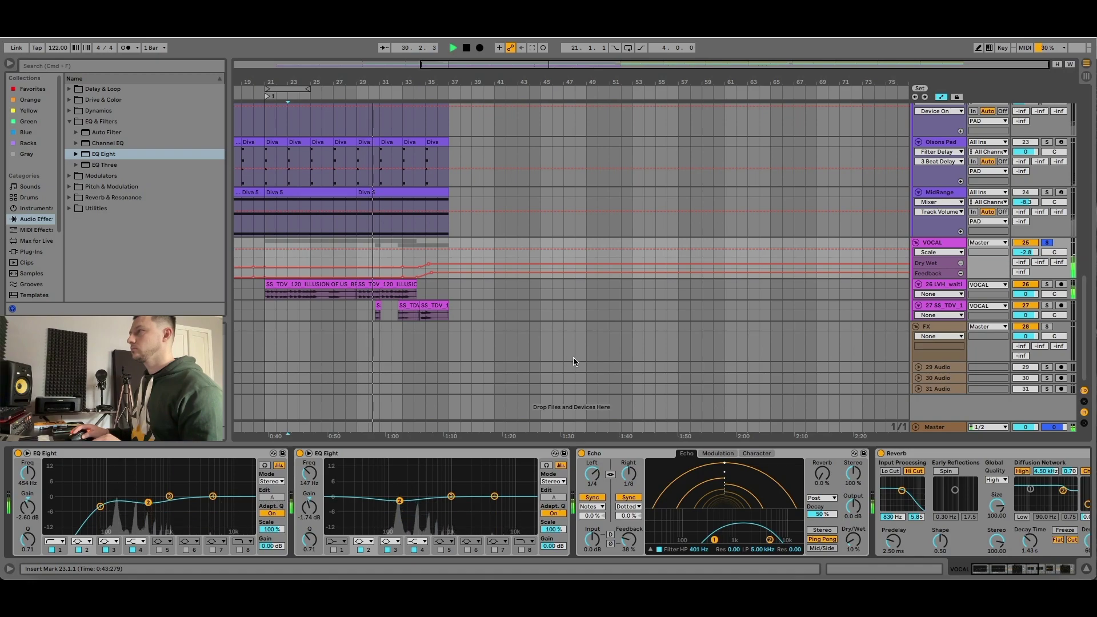
click(943, 306)
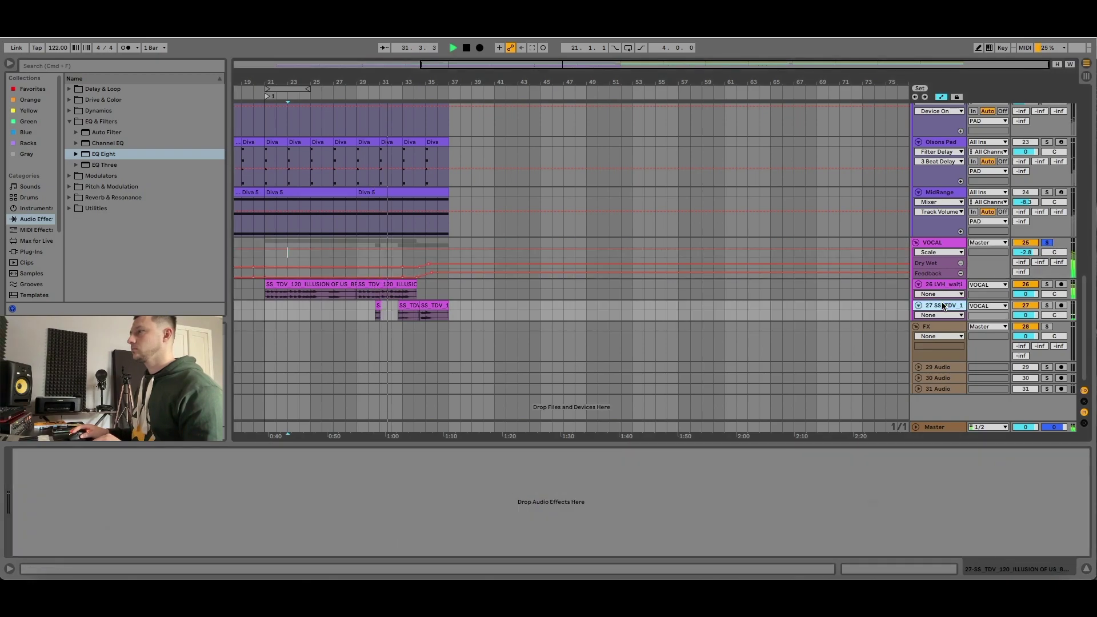
click(936, 258)
drag(1016, 568, 1029, 568)
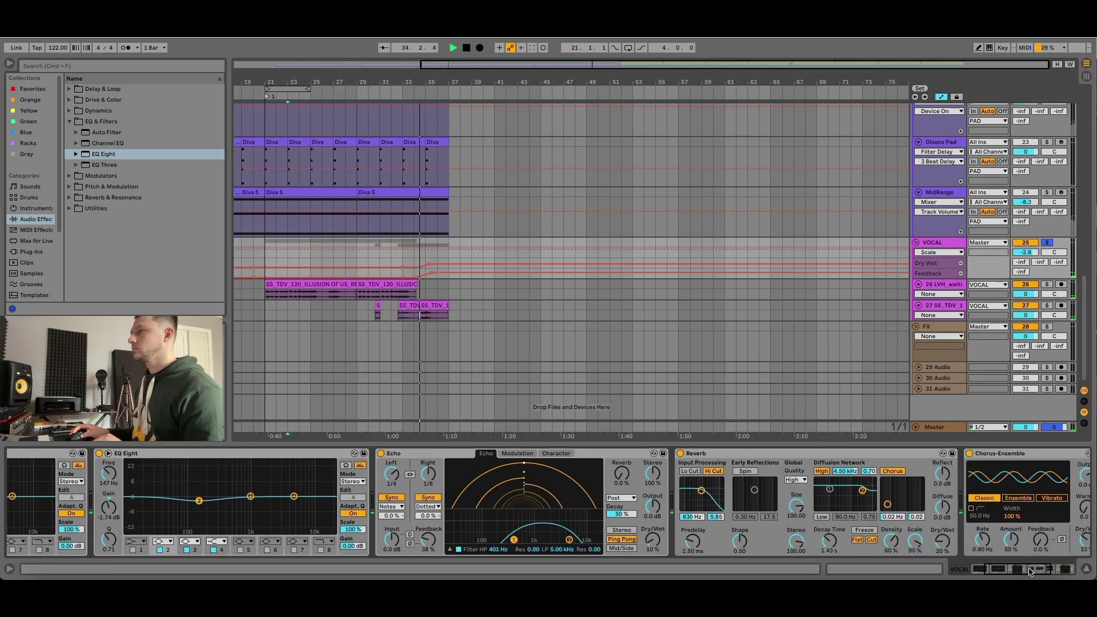
click(945, 284)
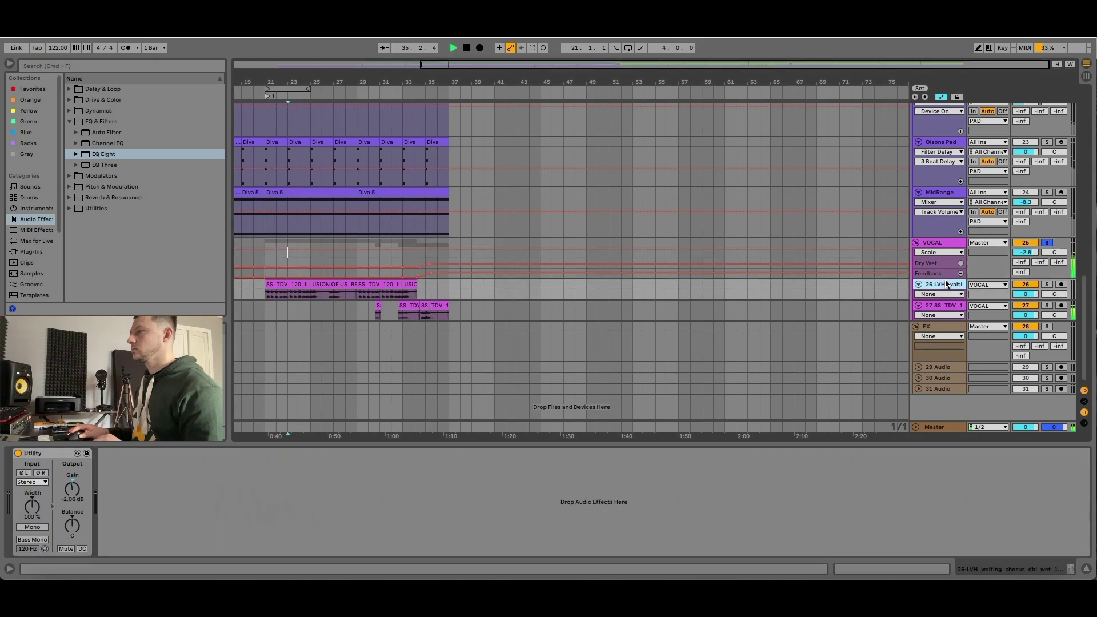
click(937, 307)
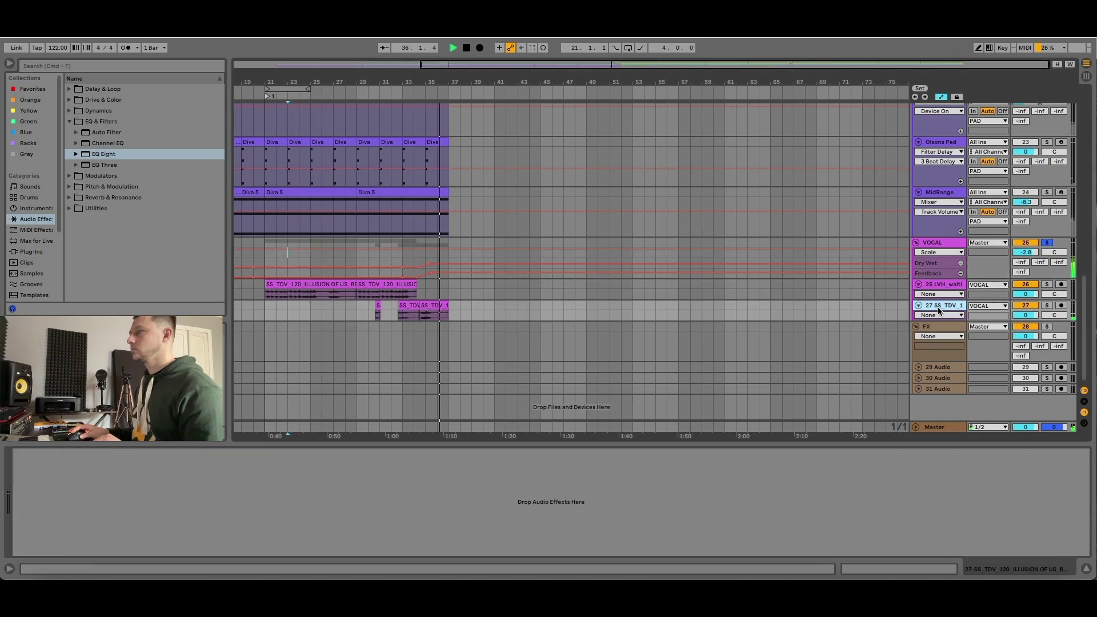
Show the Dry/Wet and Feedback automation of the last Echo in the VOCAL group's chain, and stop playback.
click(940, 244)
scroll(1032, 541, right, 7)
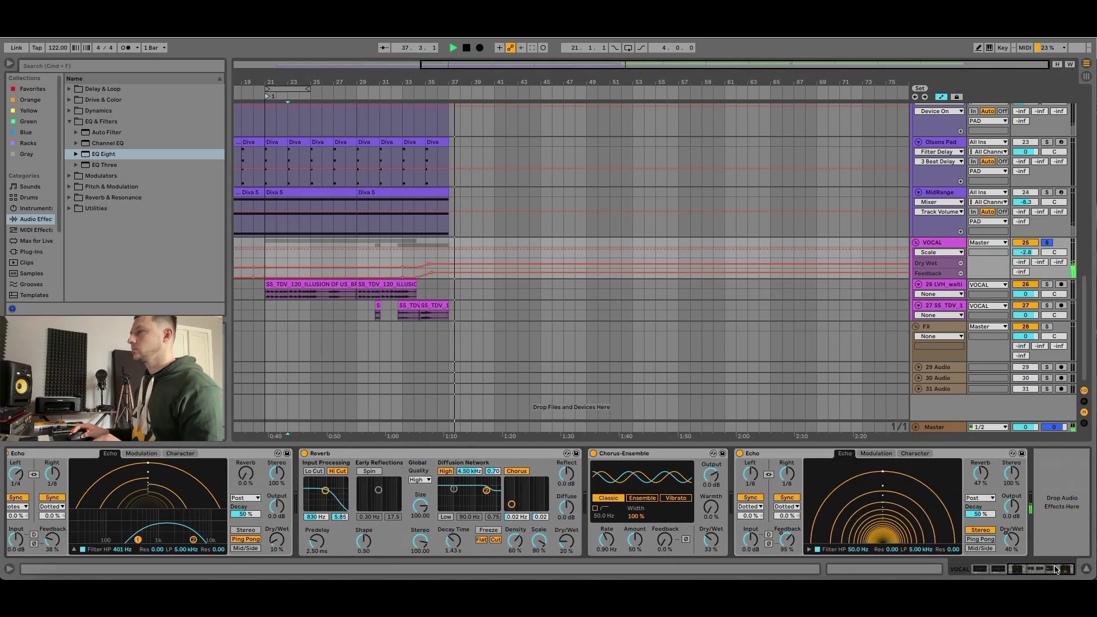
click(1010, 538)
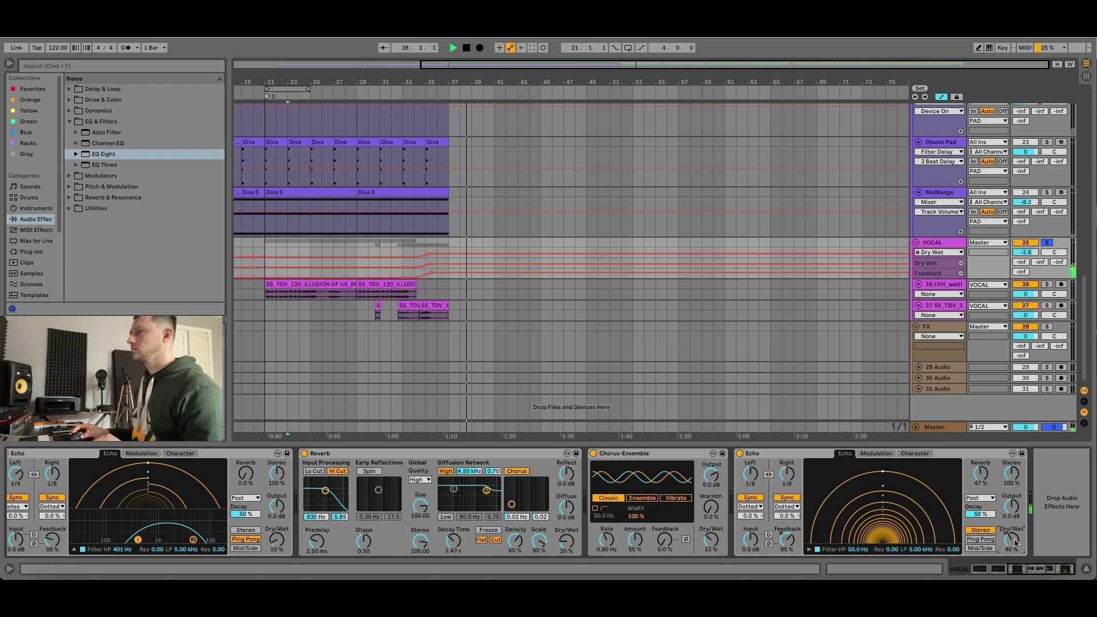
click(788, 541)
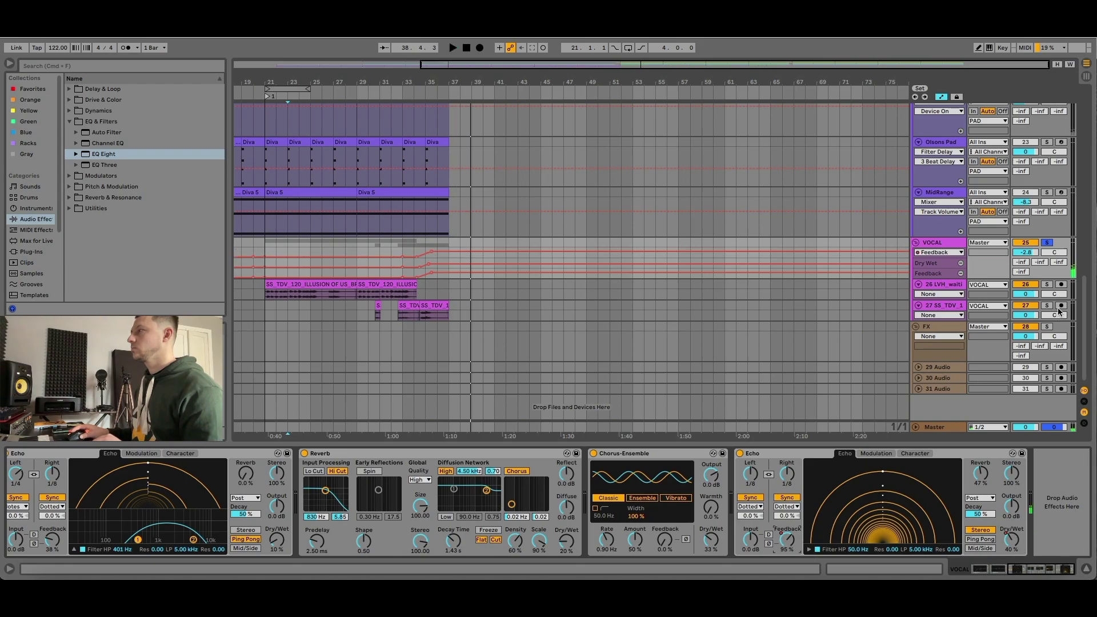
Unsolo the VOCAL group and play the full mix from the track 27 vocal clip near bar 32.
click(1046, 244)
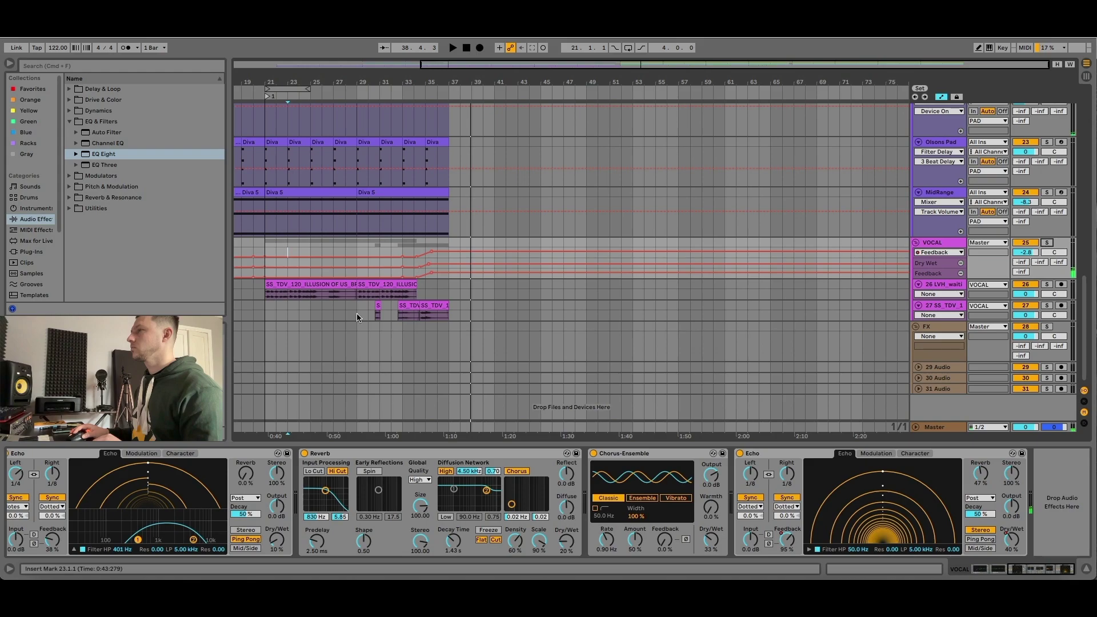
click(404, 329)
click(410, 305)
key(space)
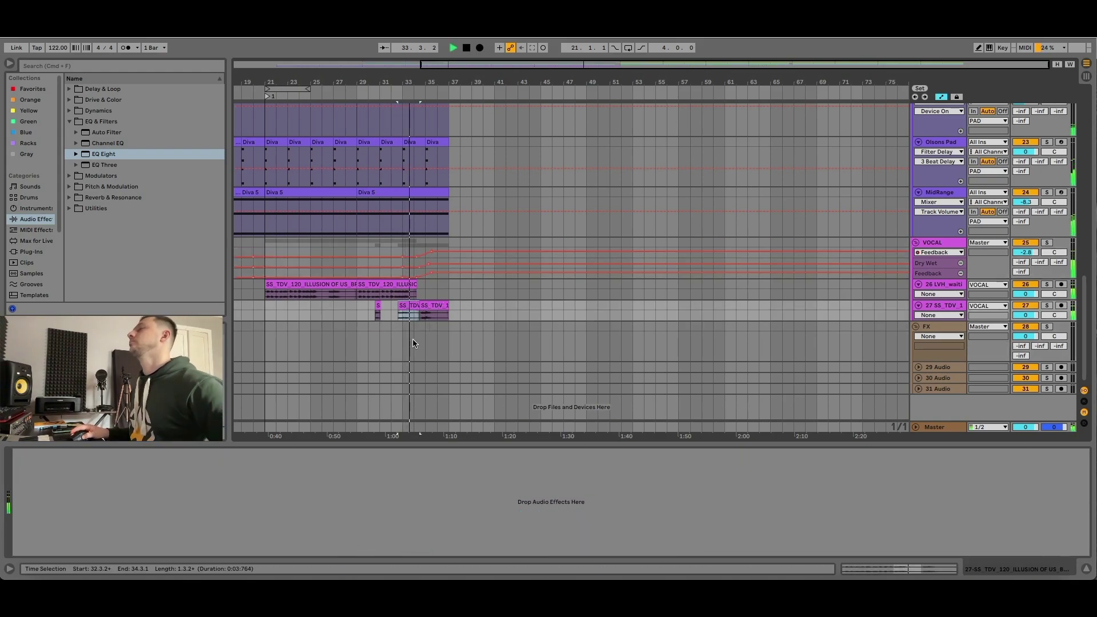
Look over the drum, percussion and bass tracks during playback and show the Chord track's 7th Heaven device chain.
scroll(415, 343, up, 10)
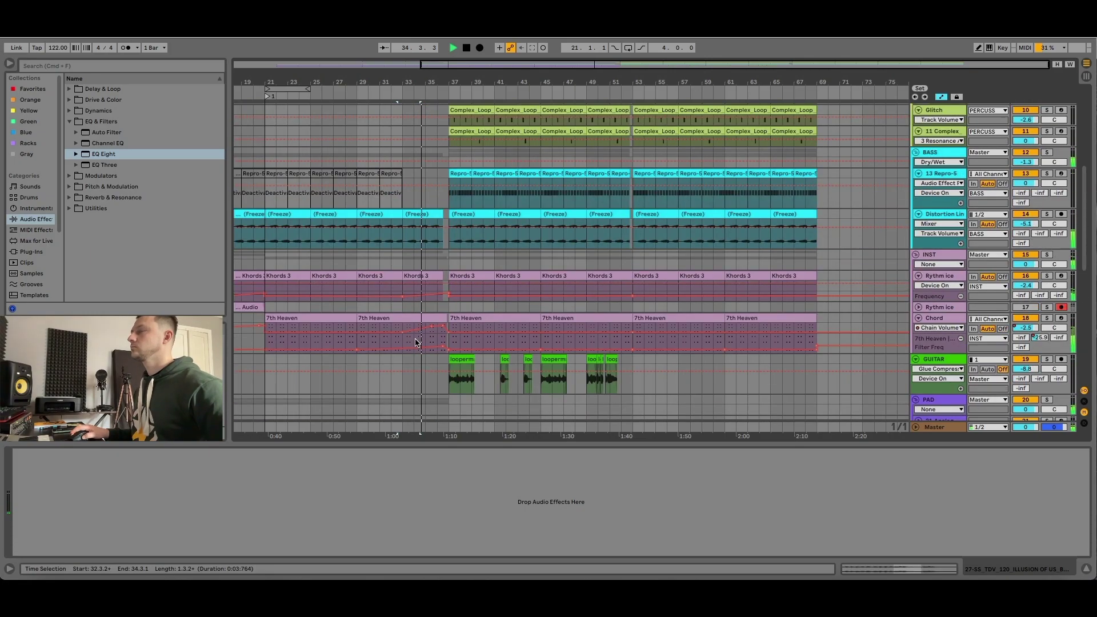
scroll(415, 343, up, 8)
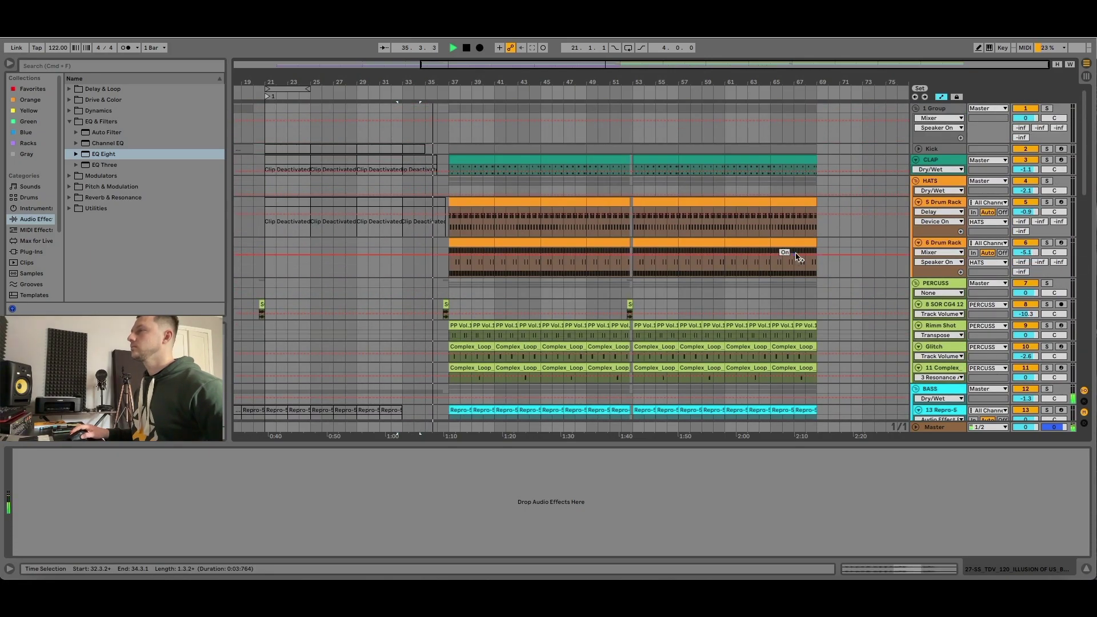
scroll(745, 343, down, 10)
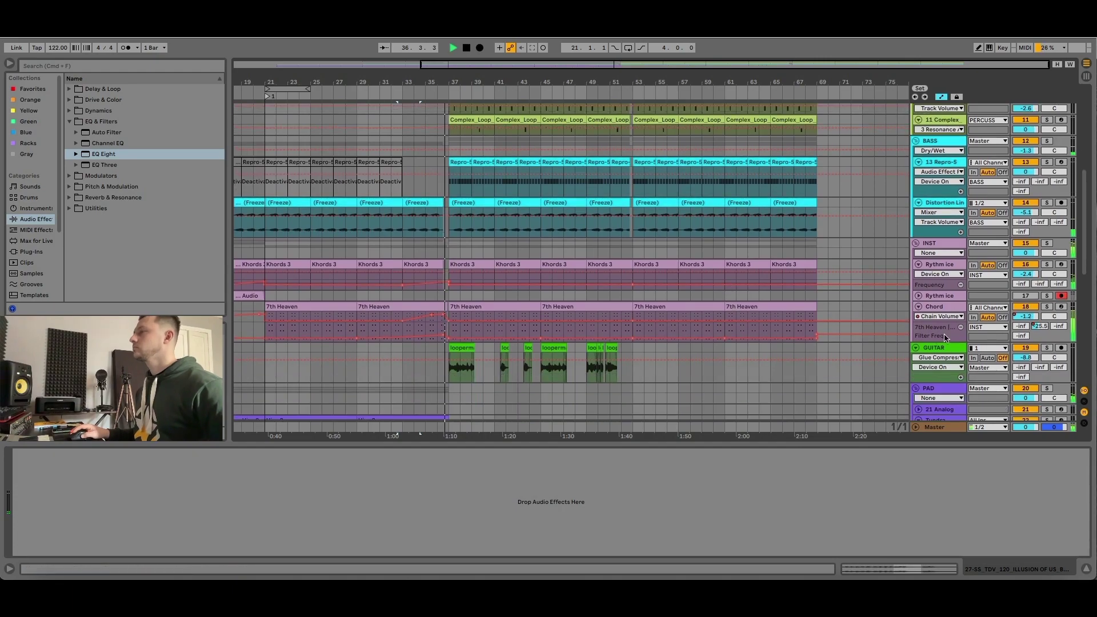
click(949, 309)
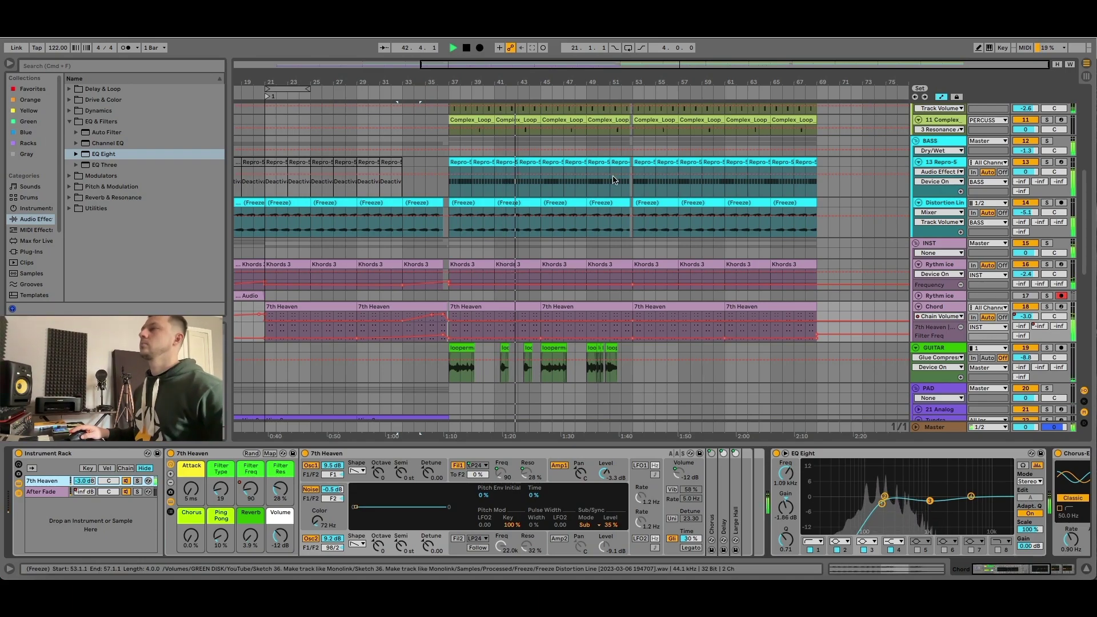
Examine the section from bar 37 to bar 69 across all tracks, from the drums down to the vocals and FX, during playback.
drag(583, 81, 578, 81)
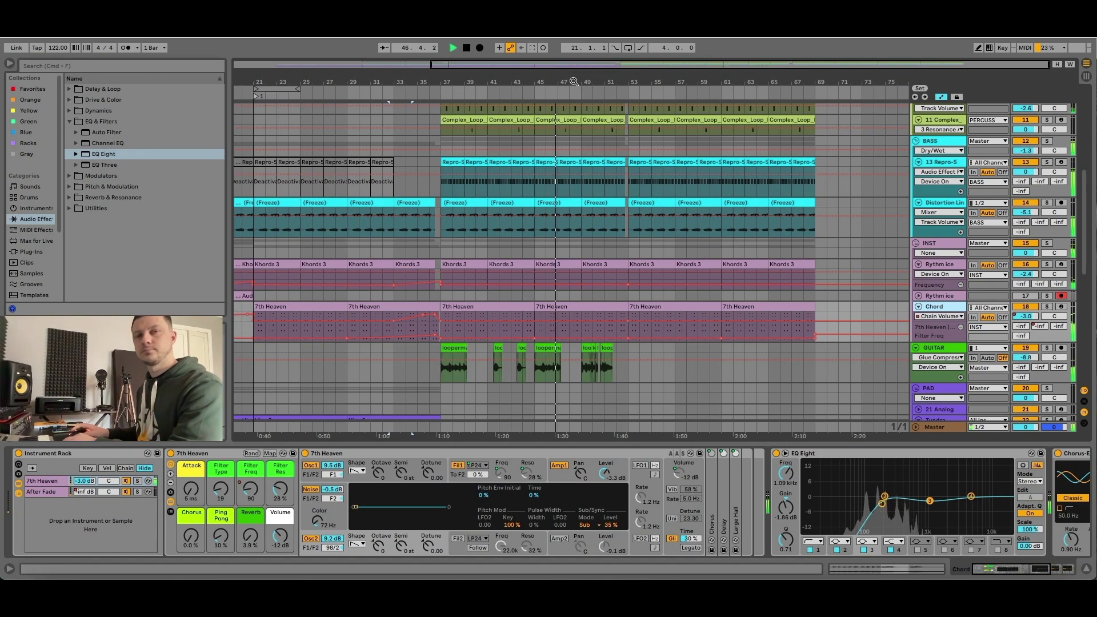
drag(574, 82, 563, 82)
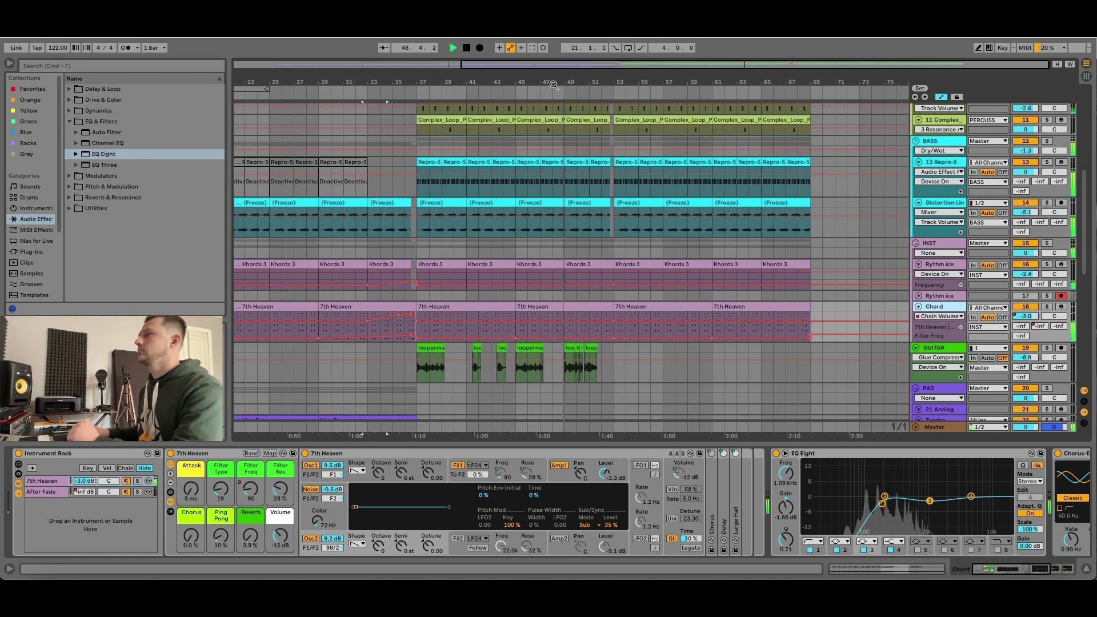
mouse_move(596, 83)
mouse_down()
mouse_move(623, 82)
mouse_move(586, 81)
mouse_up()
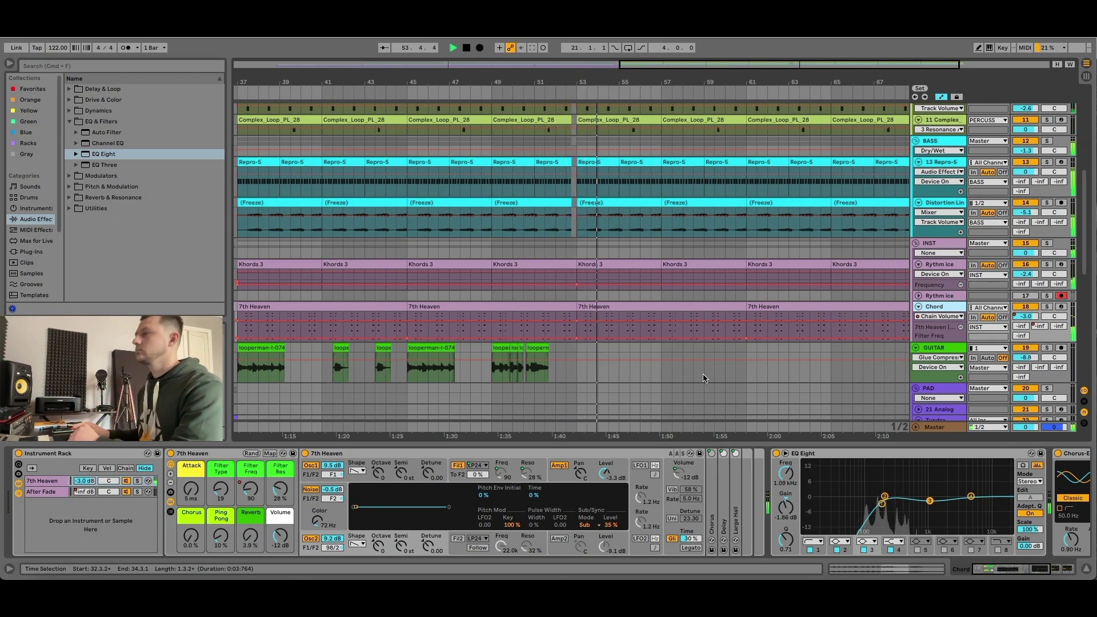
drag(587, 73, 635, 49)
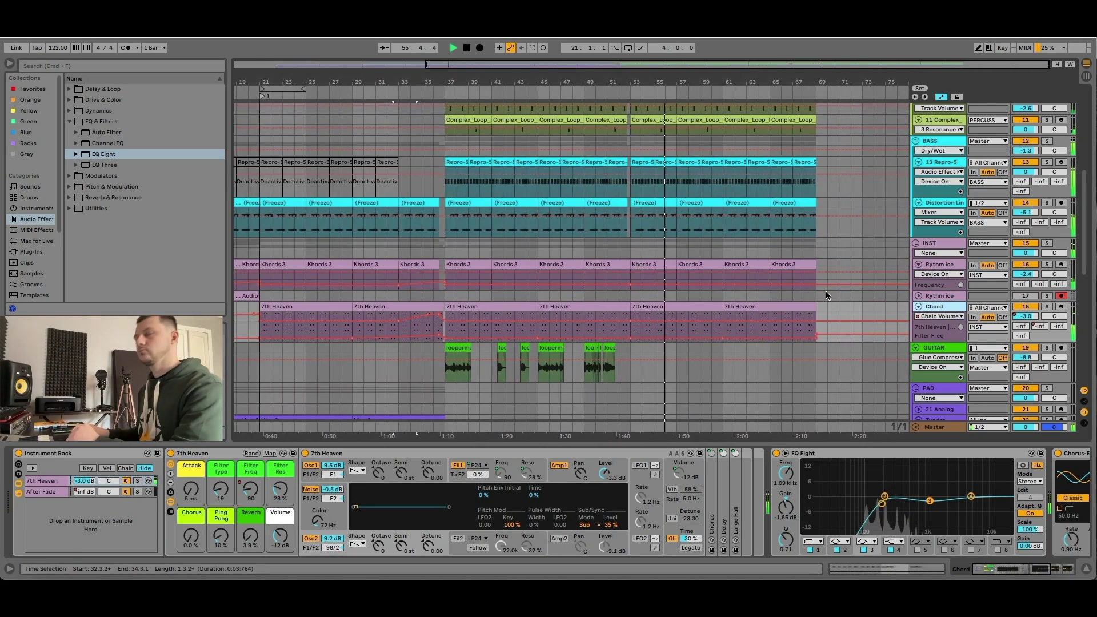
scroll(863, 357, down, 2)
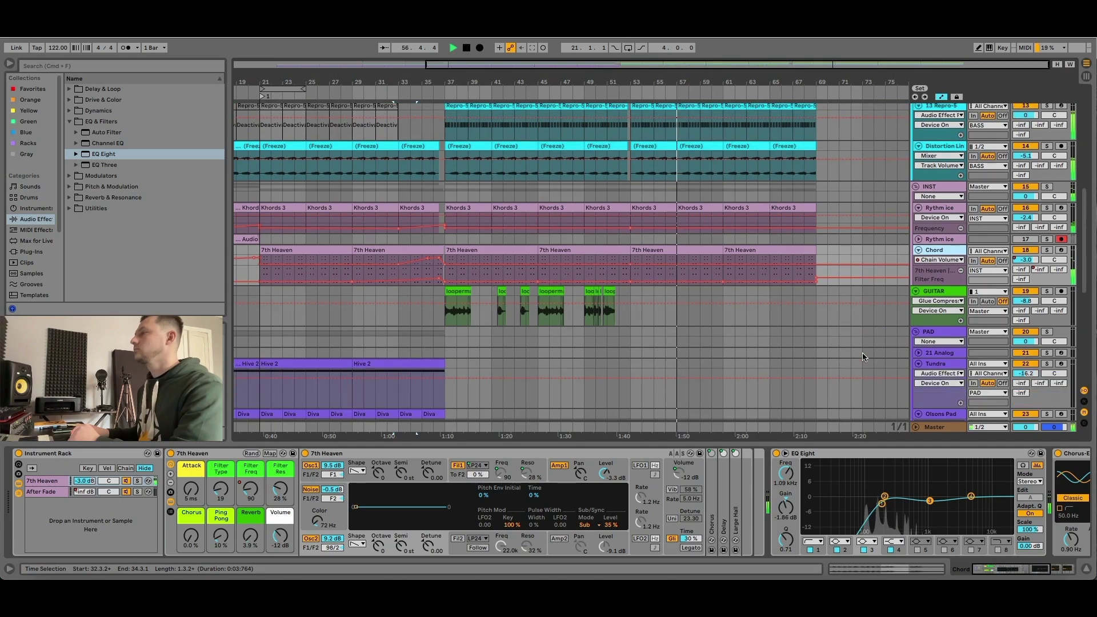
scroll(863, 357, down, 3)
scroll(1078, 366, down, 6)
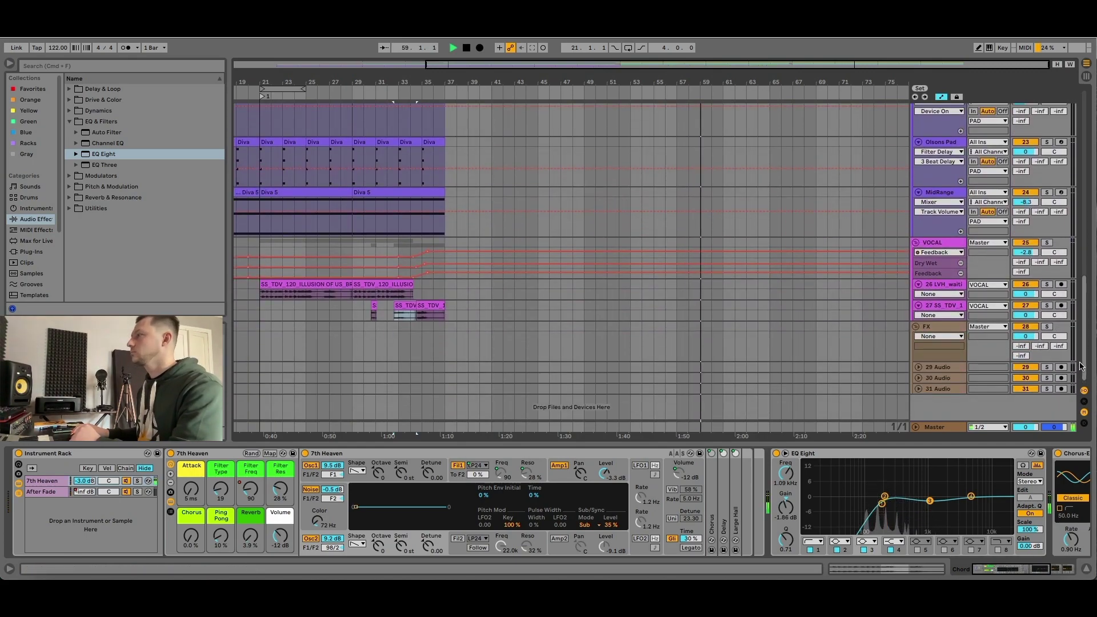
scroll(1078, 365, up, 11)
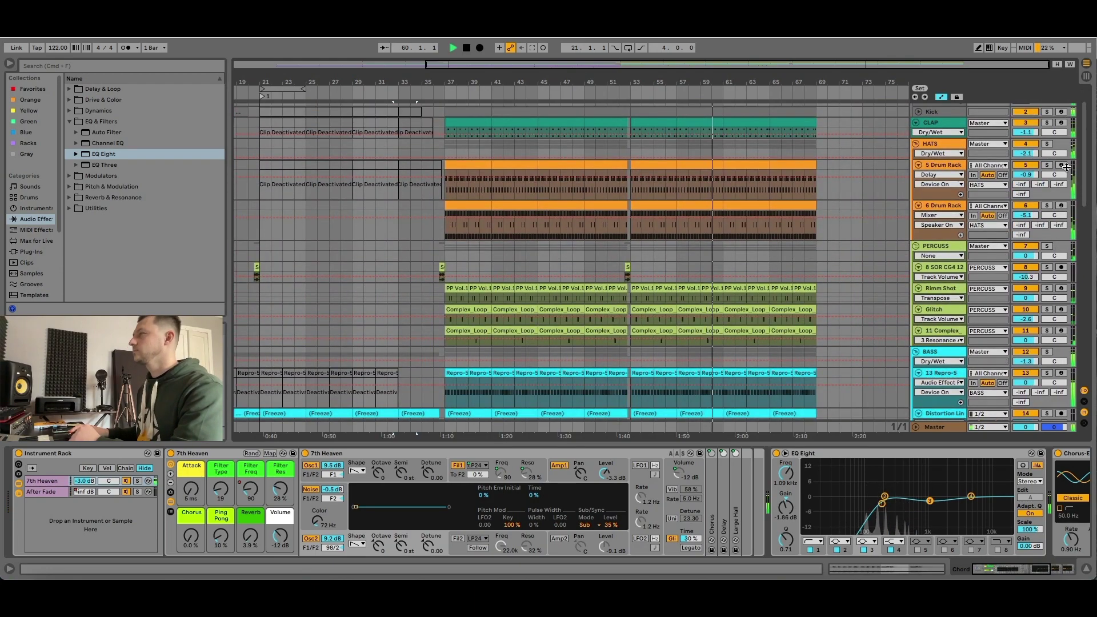
scroll(918, 254, up, 3)
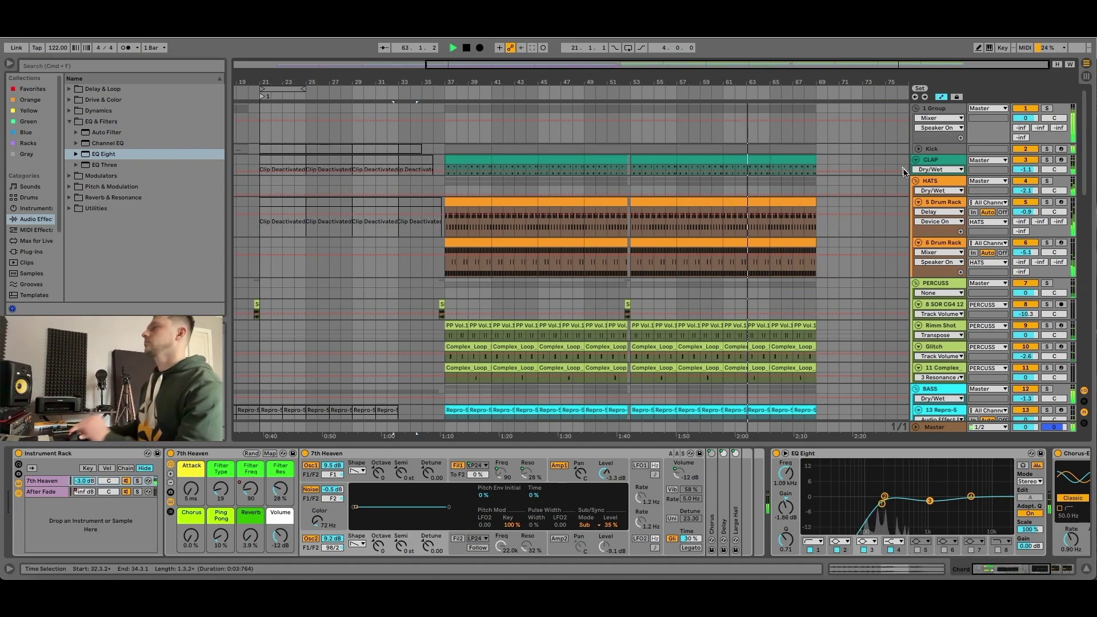
scroll(866, 316, down, 7)
scroll(866, 316, up, 7)
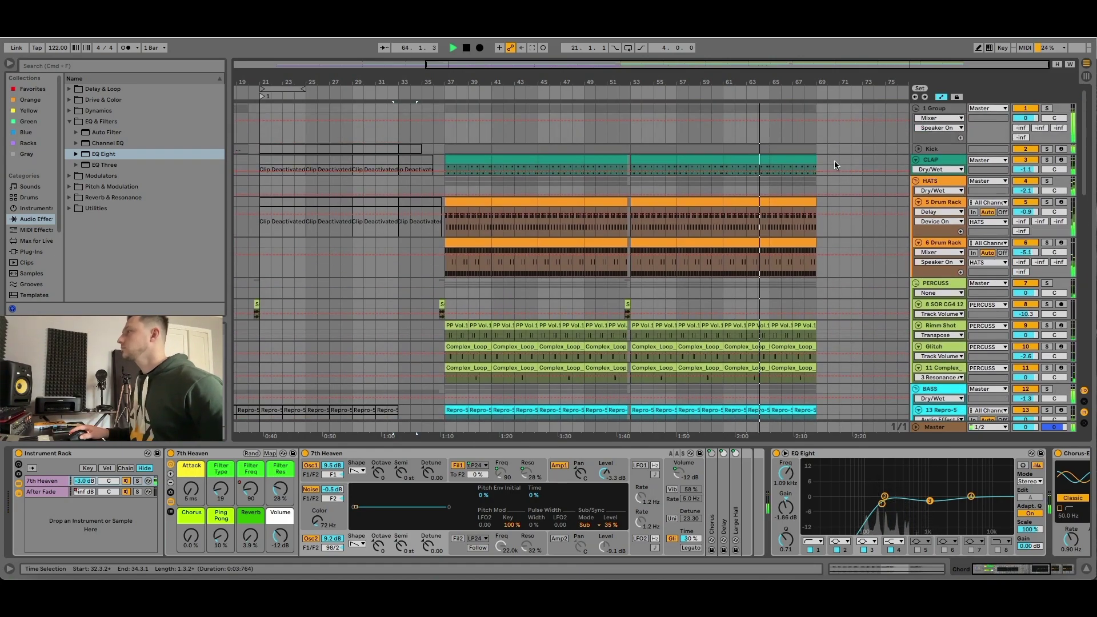
Select the Kick track's clip at bar 65 to show its Drum Rack and EQ Eight devices, and review the tracks below it.
click(797, 148)
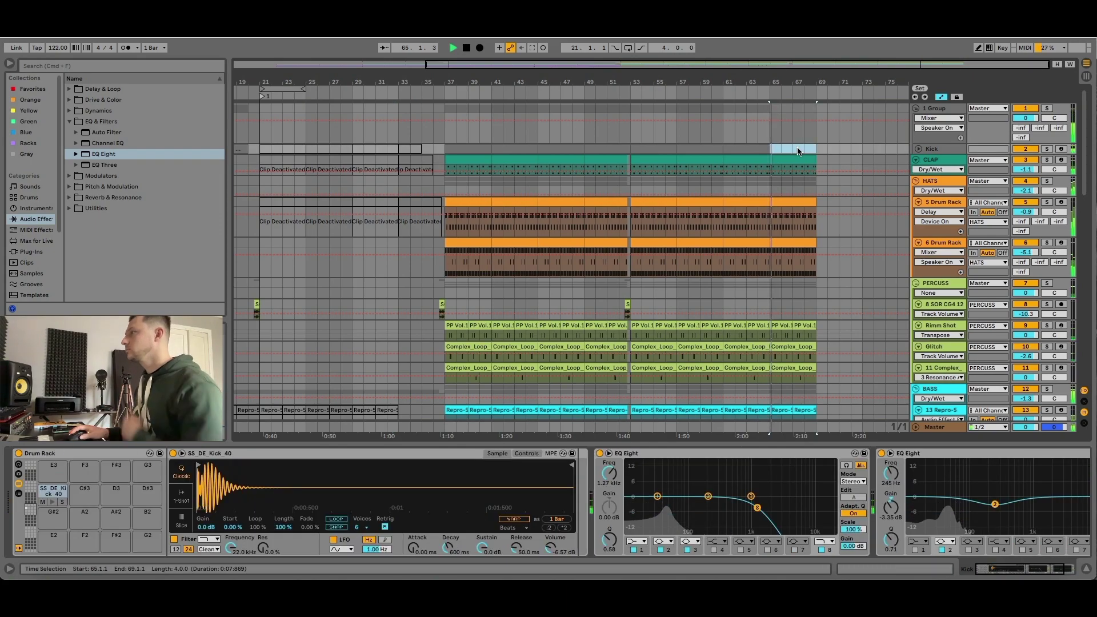
scroll(806, 293, down, 4)
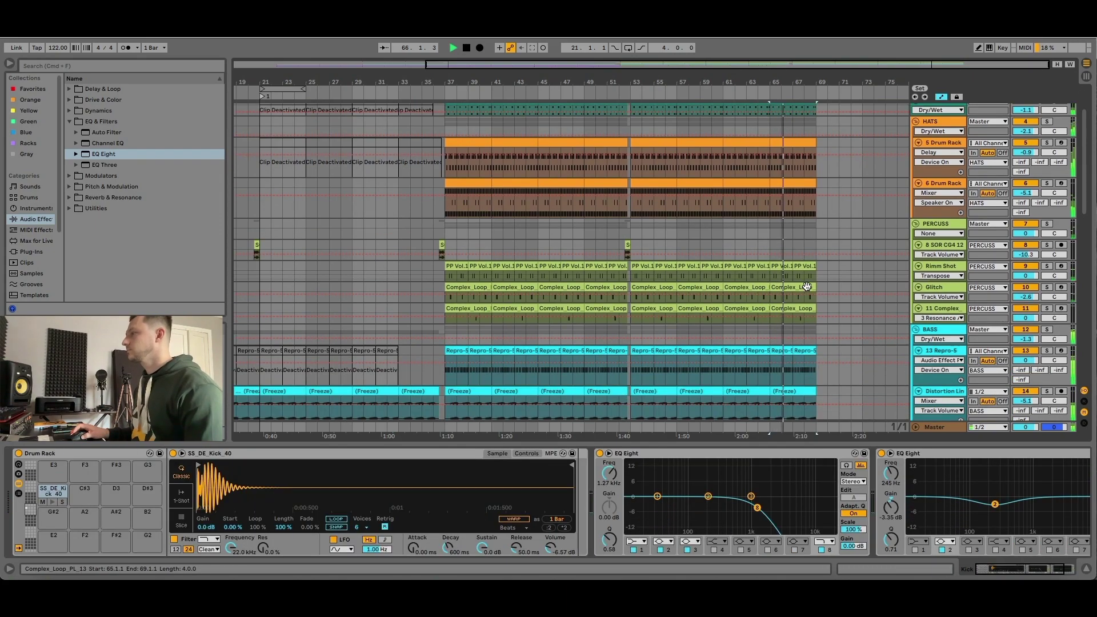
scroll(807, 285, down, 20)
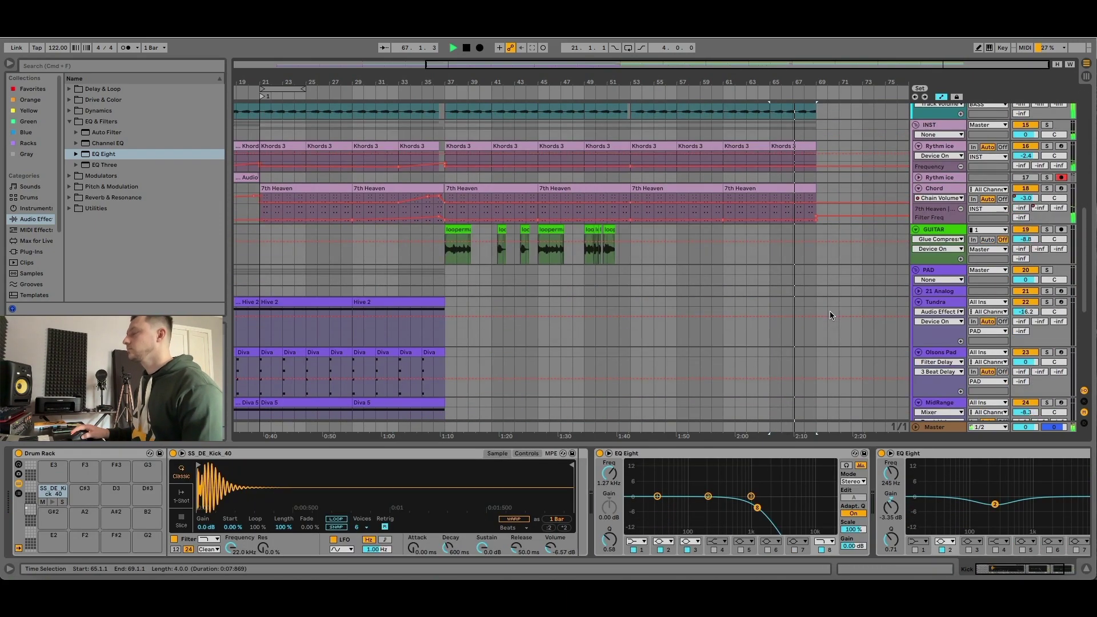
scroll(829, 310, down, 4)
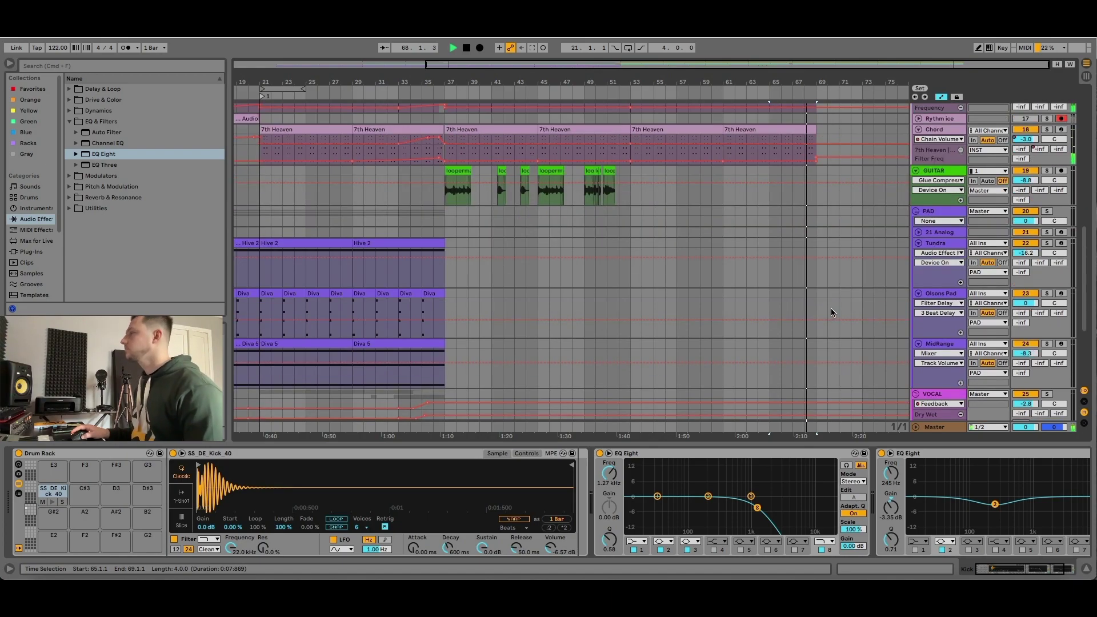